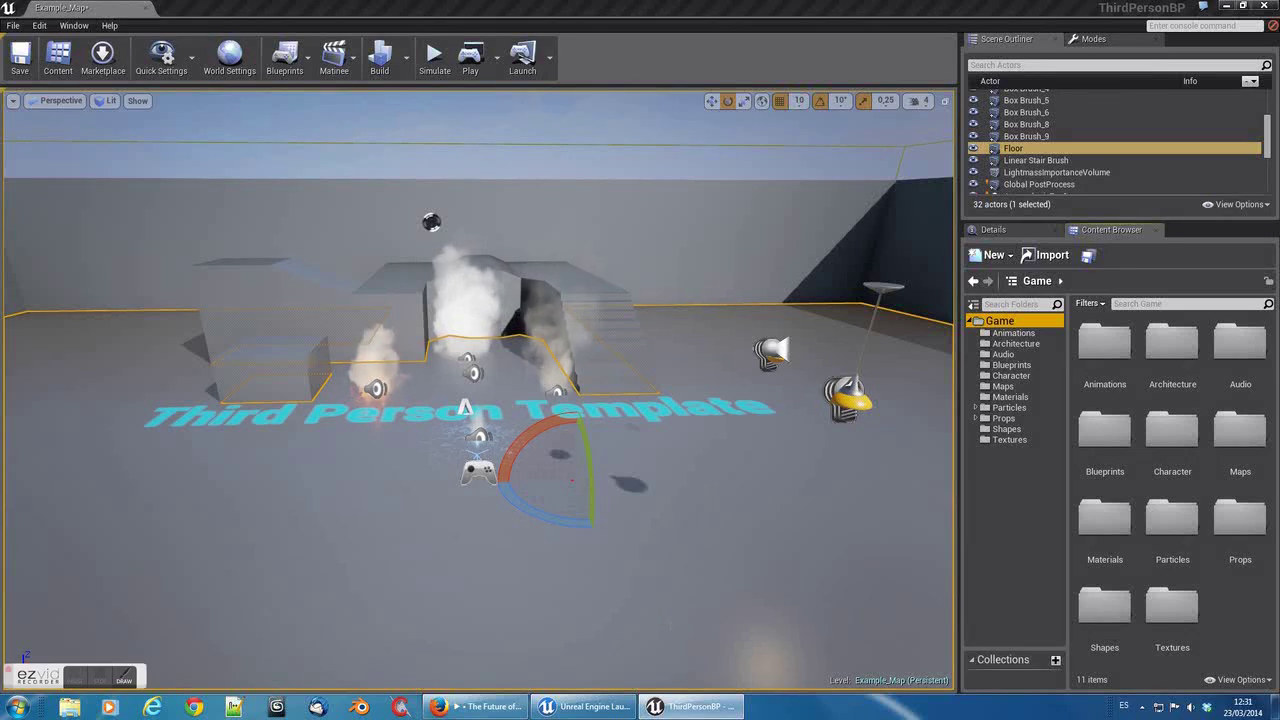
Step: Browse the Animations, Architecture, Blueprints, Character, Materials and Particles folders in the Content Browser
mouse_move(480, 420)
right_down()
mouse_move(480, 250)
mouse_move(560, 420)
mouse_move(700, 500)
right_up()
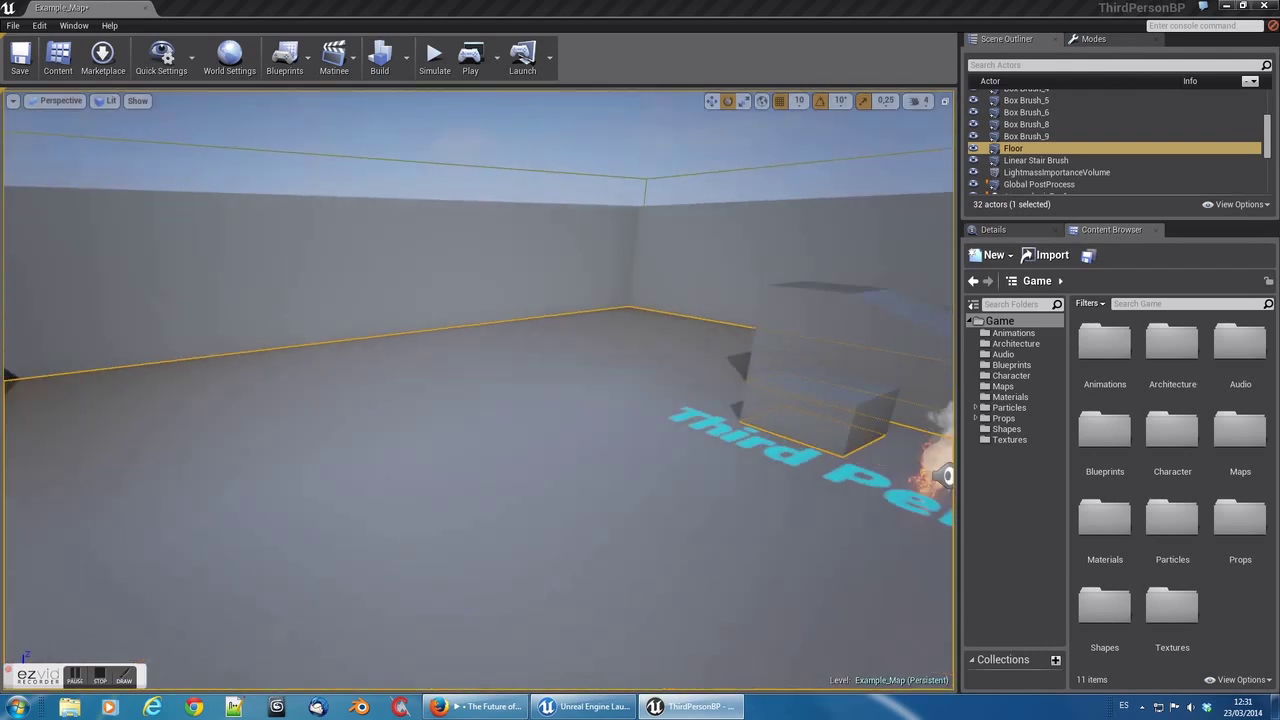
right_drag(560, 587, 587, 587)
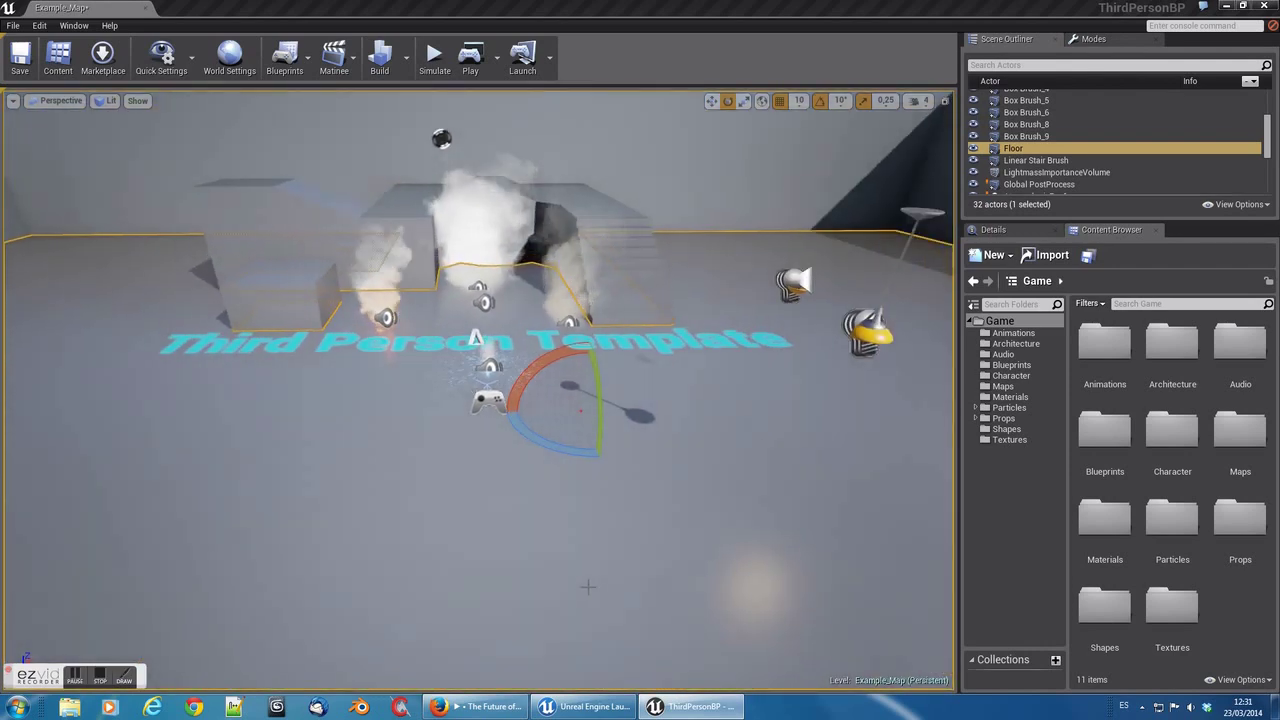
click(1014, 334)
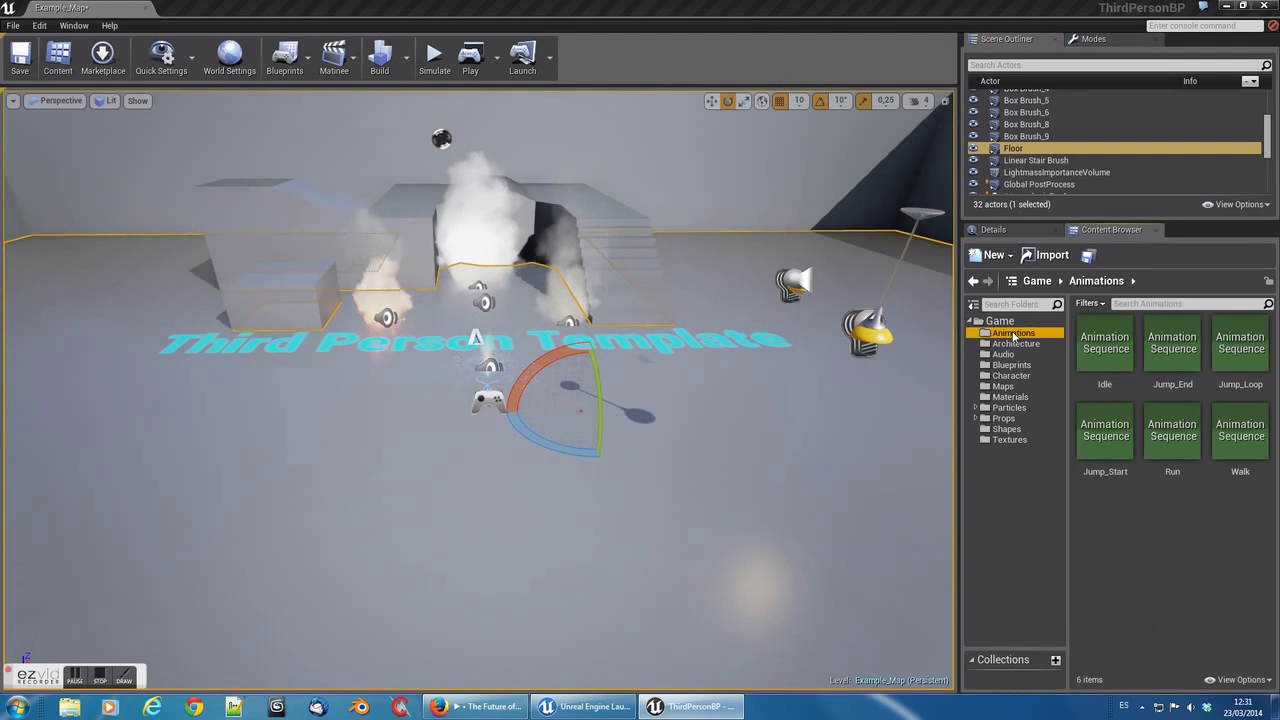
click(1014, 345)
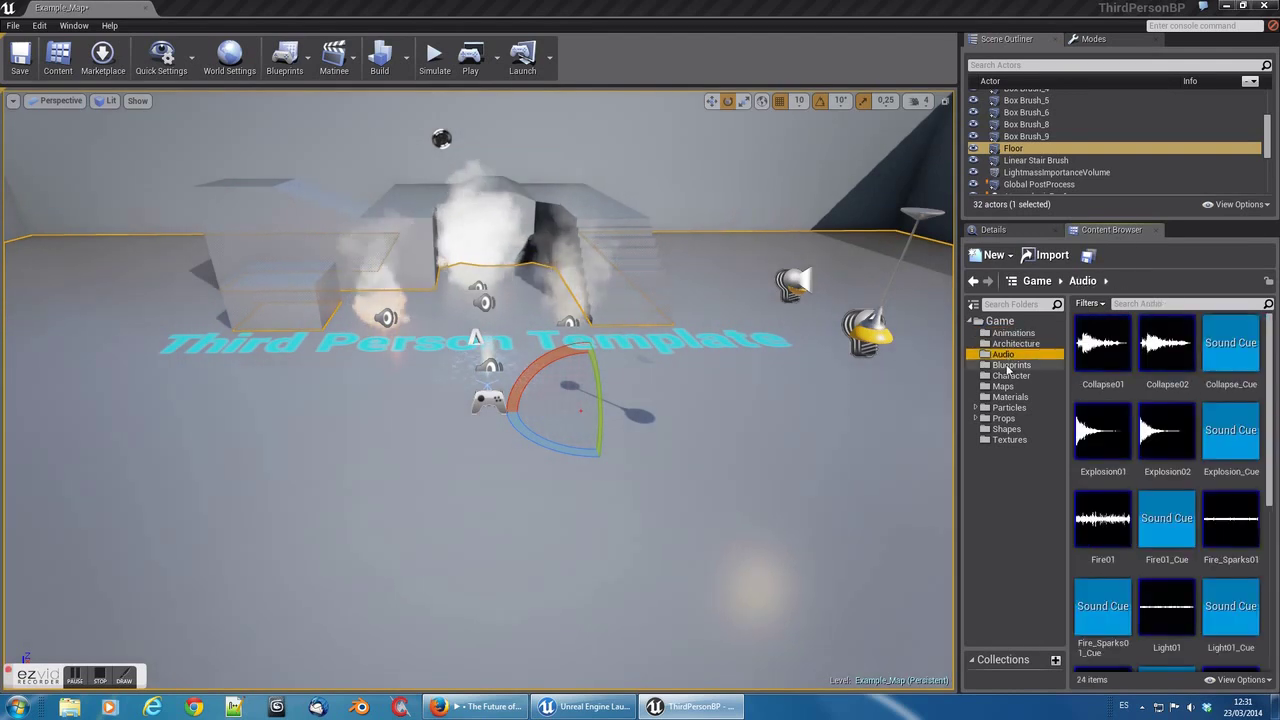
click(1008, 366)
click(1008, 376)
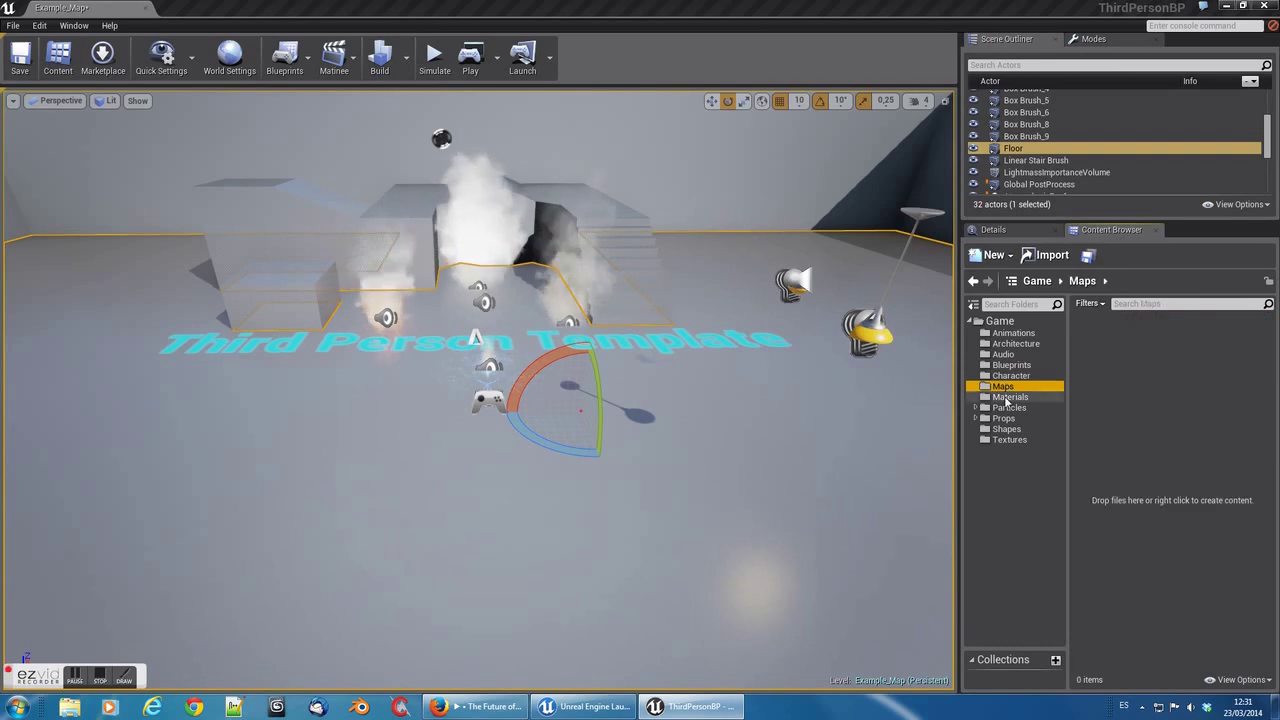
click(1008, 398)
click(1007, 409)
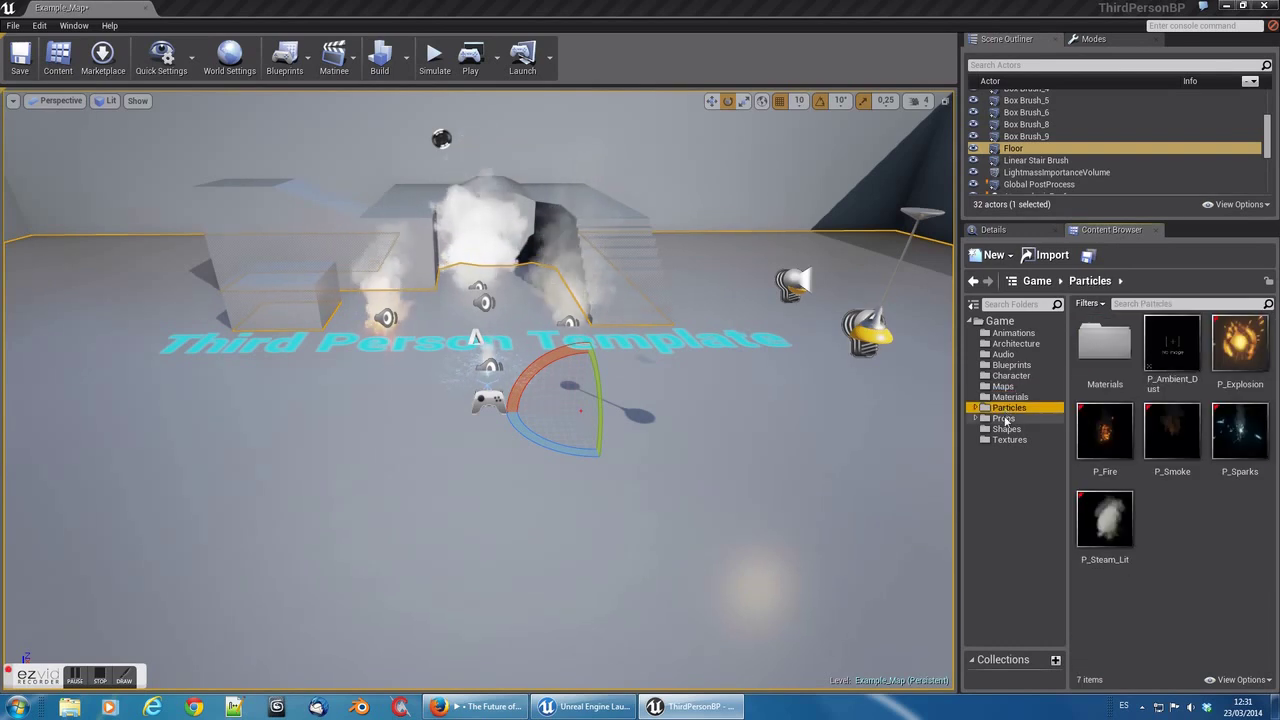
Step: Open the Materials subfolders inside Particles and Props, then view the Shapes folder
double_click(1089, 366)
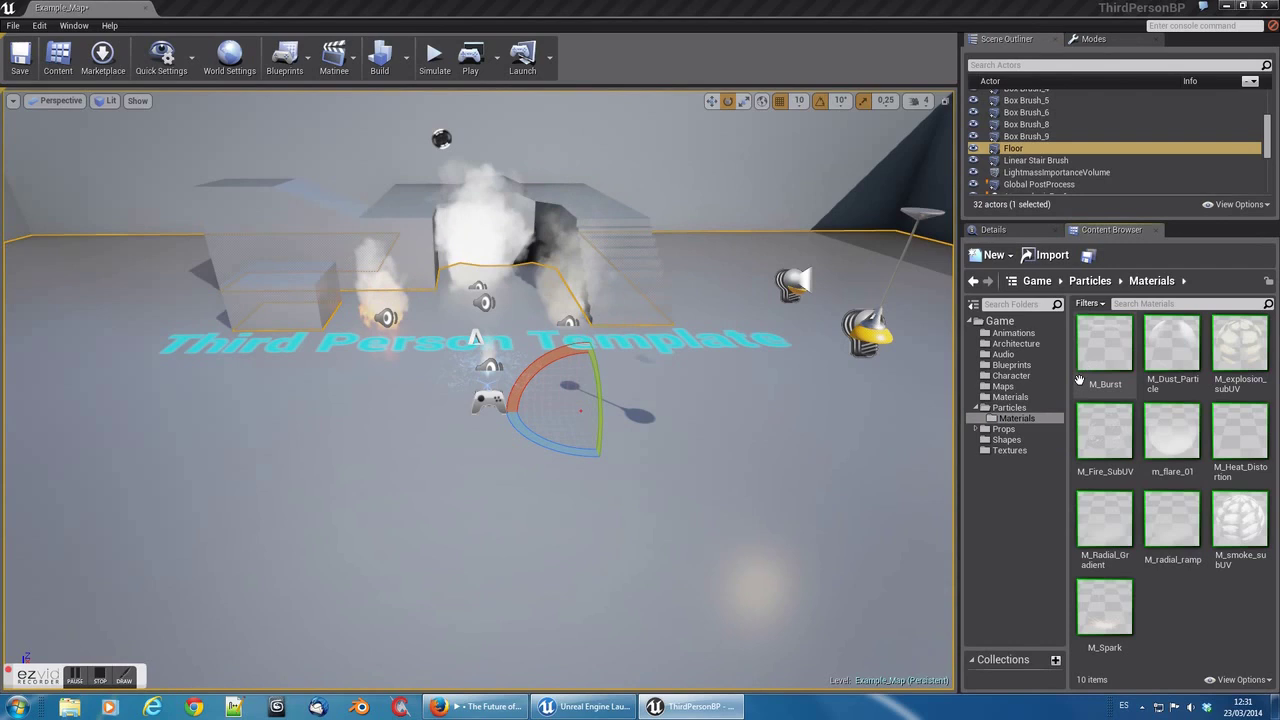
click(1004, 429)
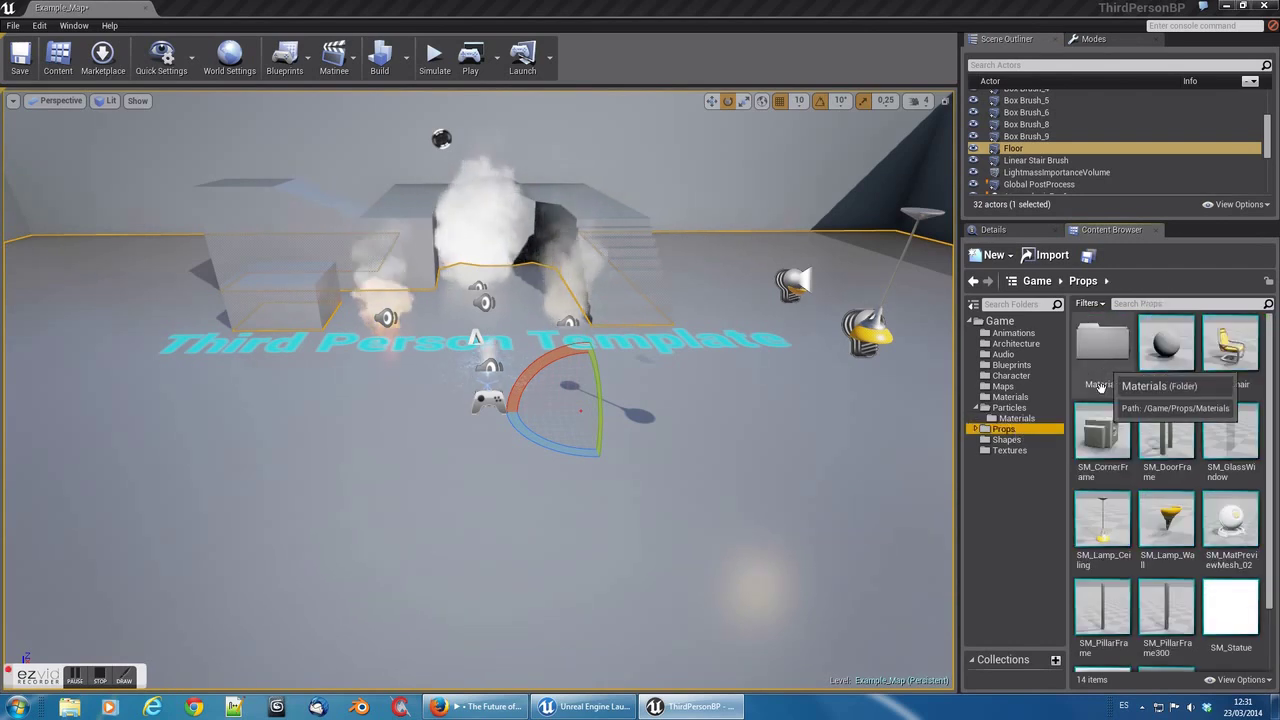
scroll(1101, 386, down, 2)
scroll(1103, 380, up, 2)
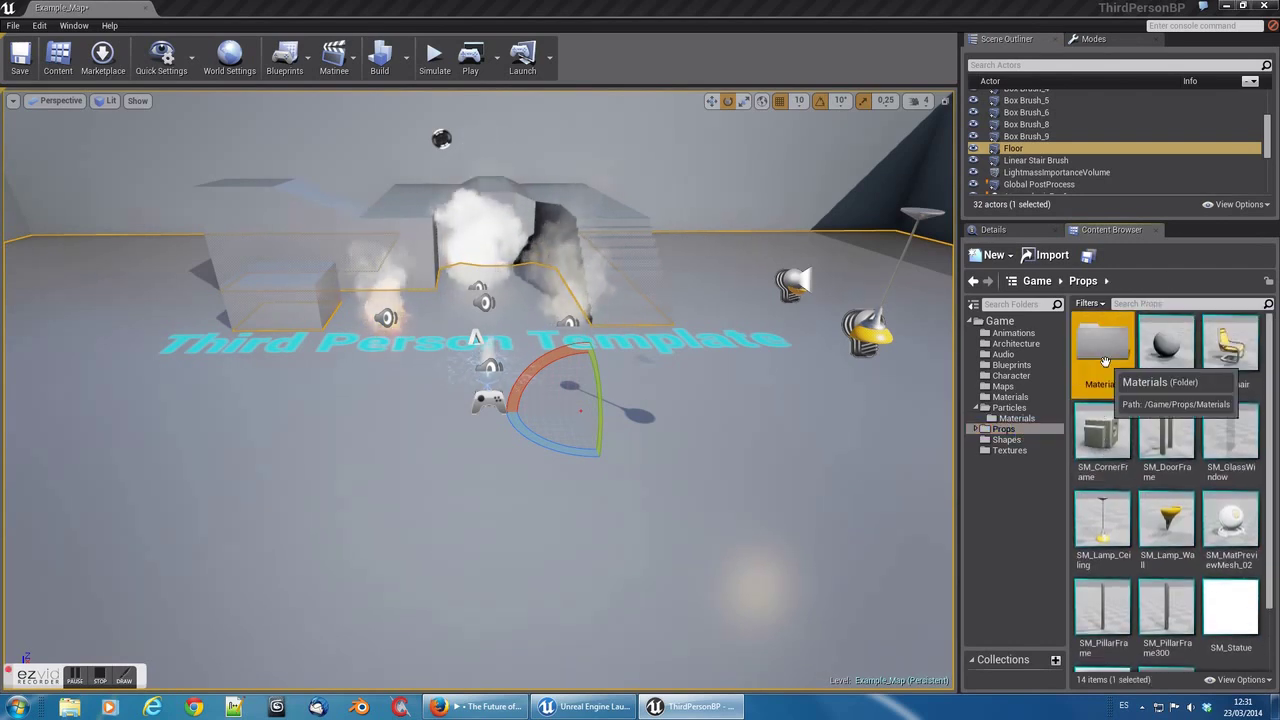
double_click(1105, 361)
click(1008, 451)
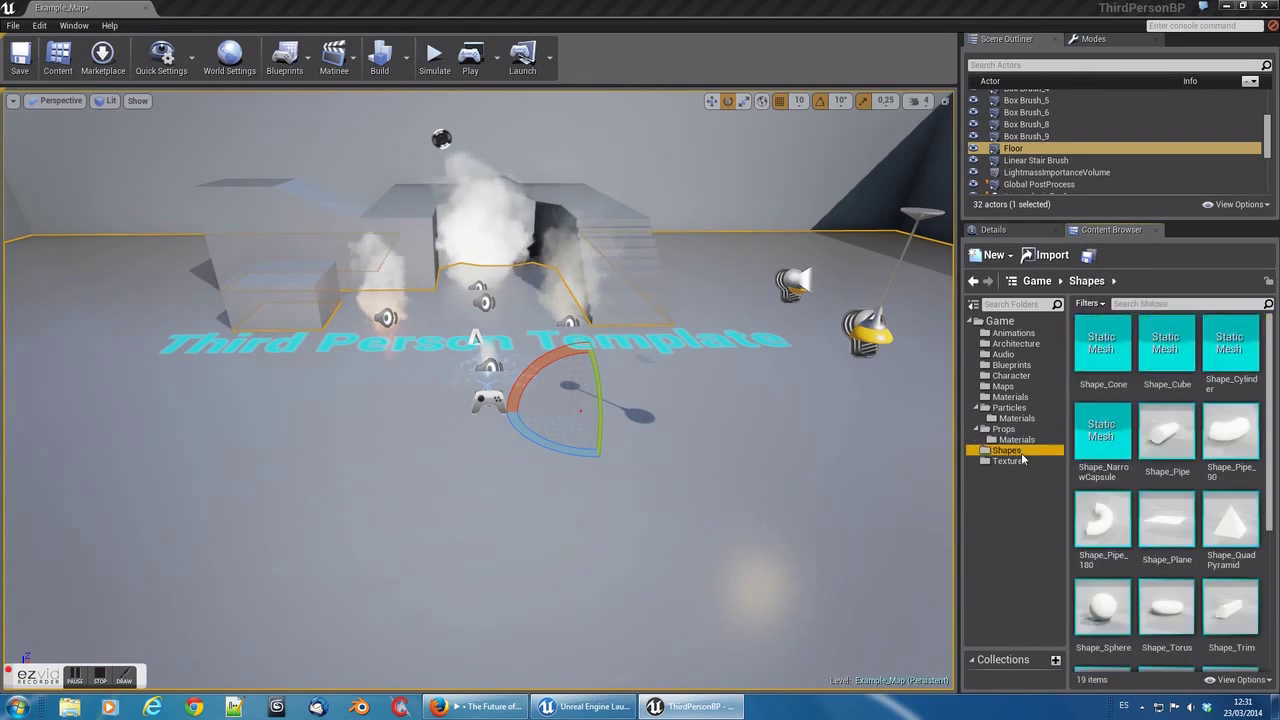
scroll(1118, 445, down, 3)
scroll(1118, 445, down, 2)
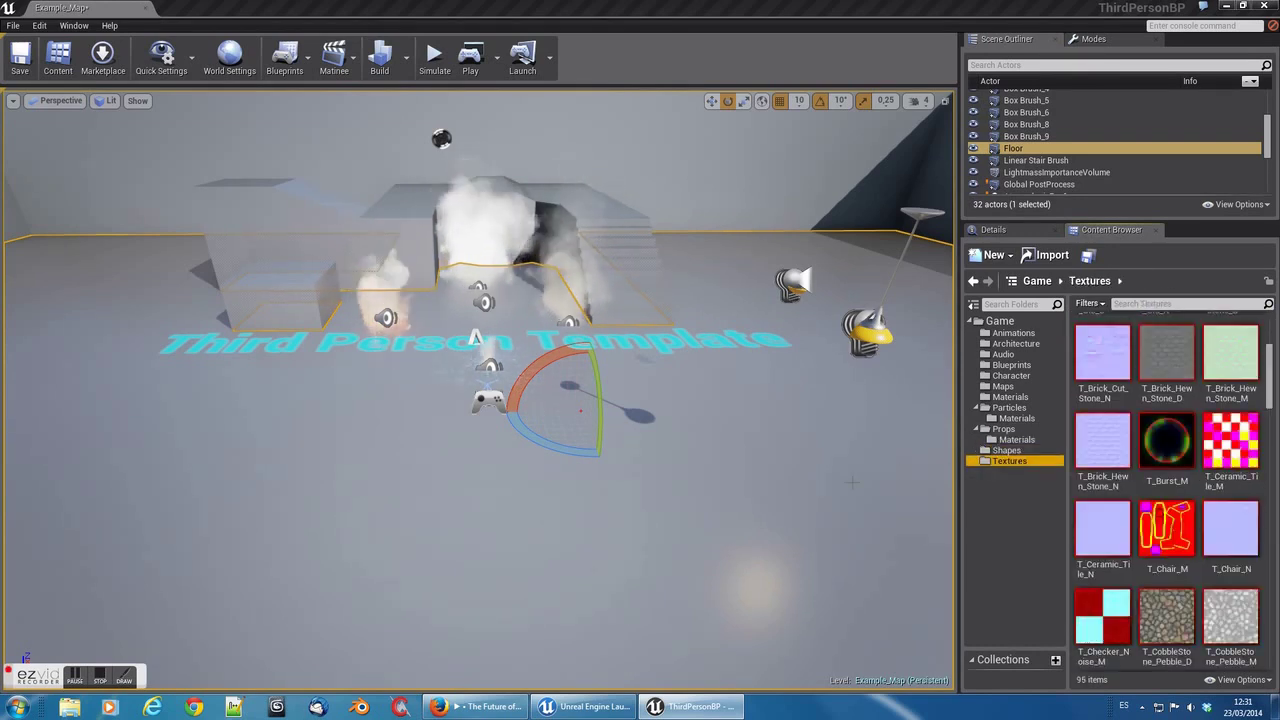
Step: Preview the Third Person level in Game View, then launch it as a Standalone Game
right_drag(738, 505, 738, 440)
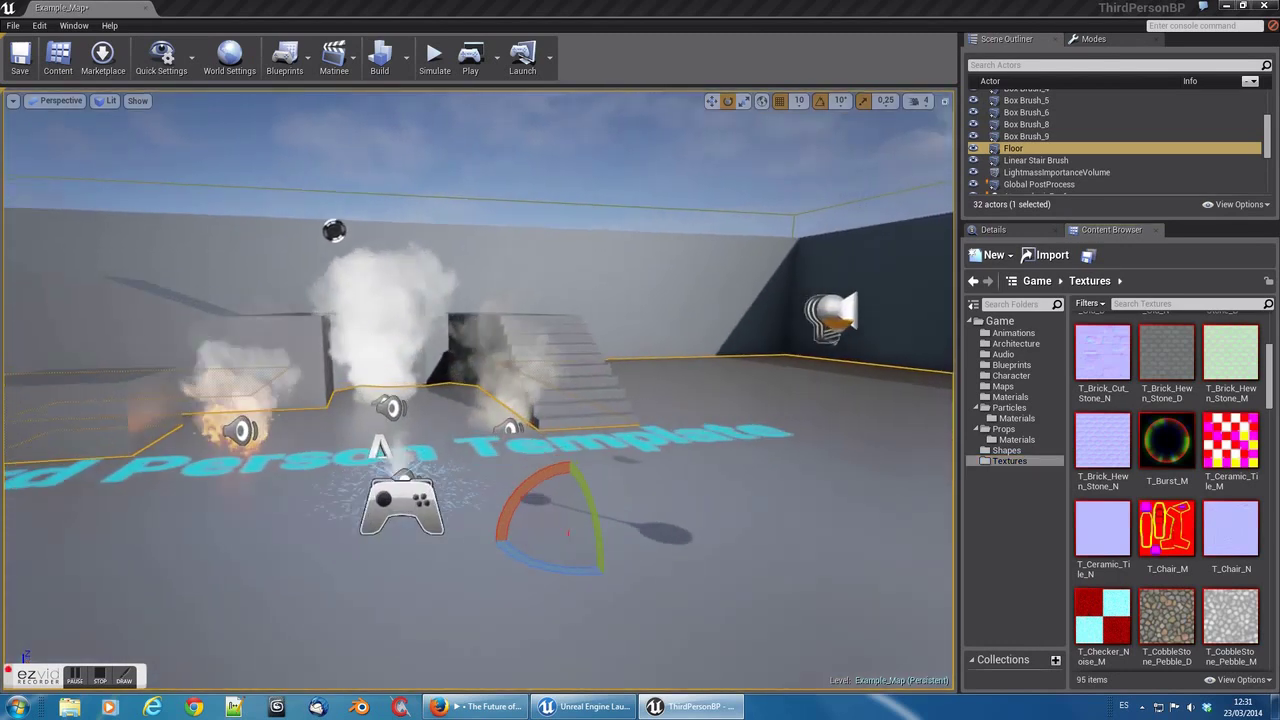
key(g)
right_drag(738, 440, 700, 440)
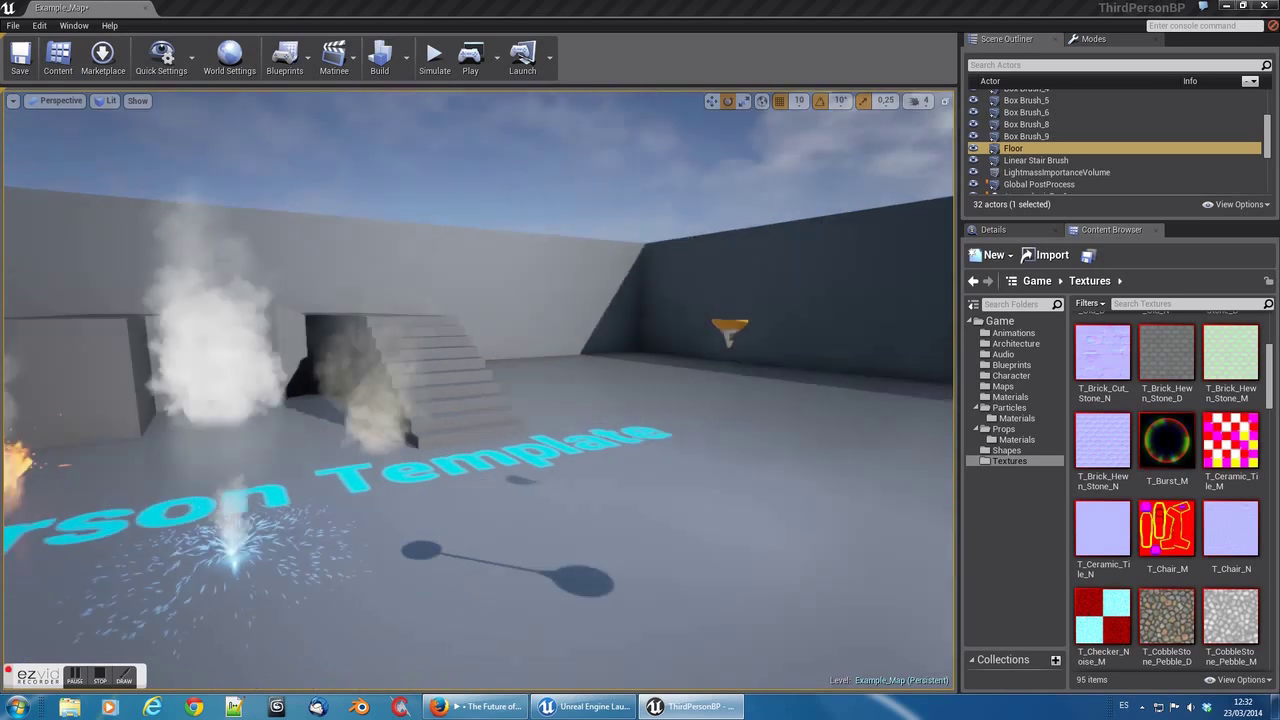
key(g)
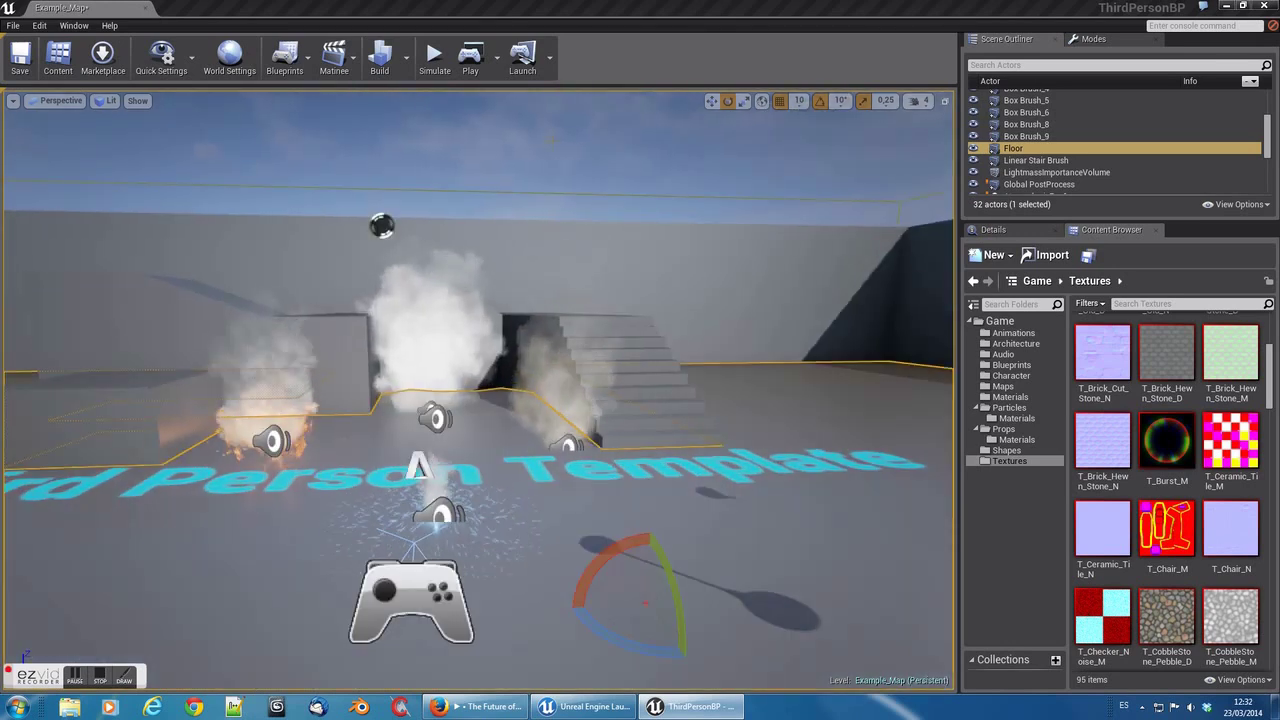
click(470, 57)
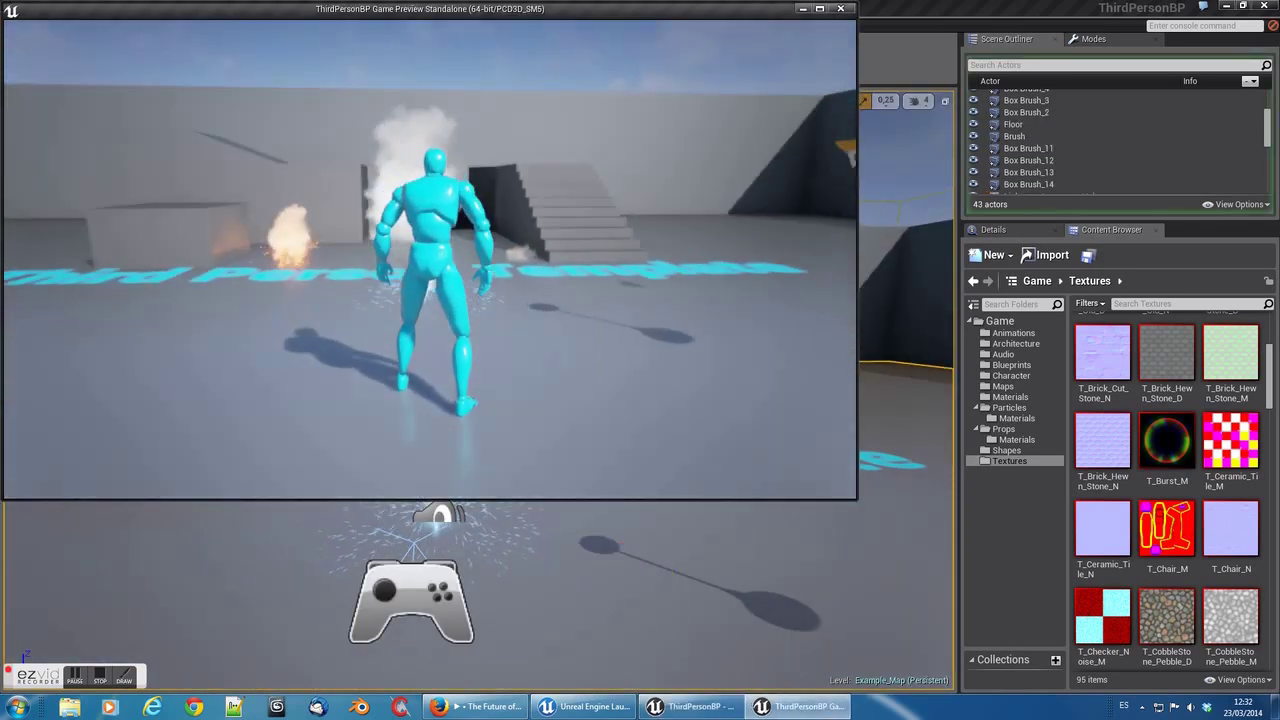
Step: Run the mannequin up the stairs, onto the raised blocks and across the Third Person lettering
key(w)
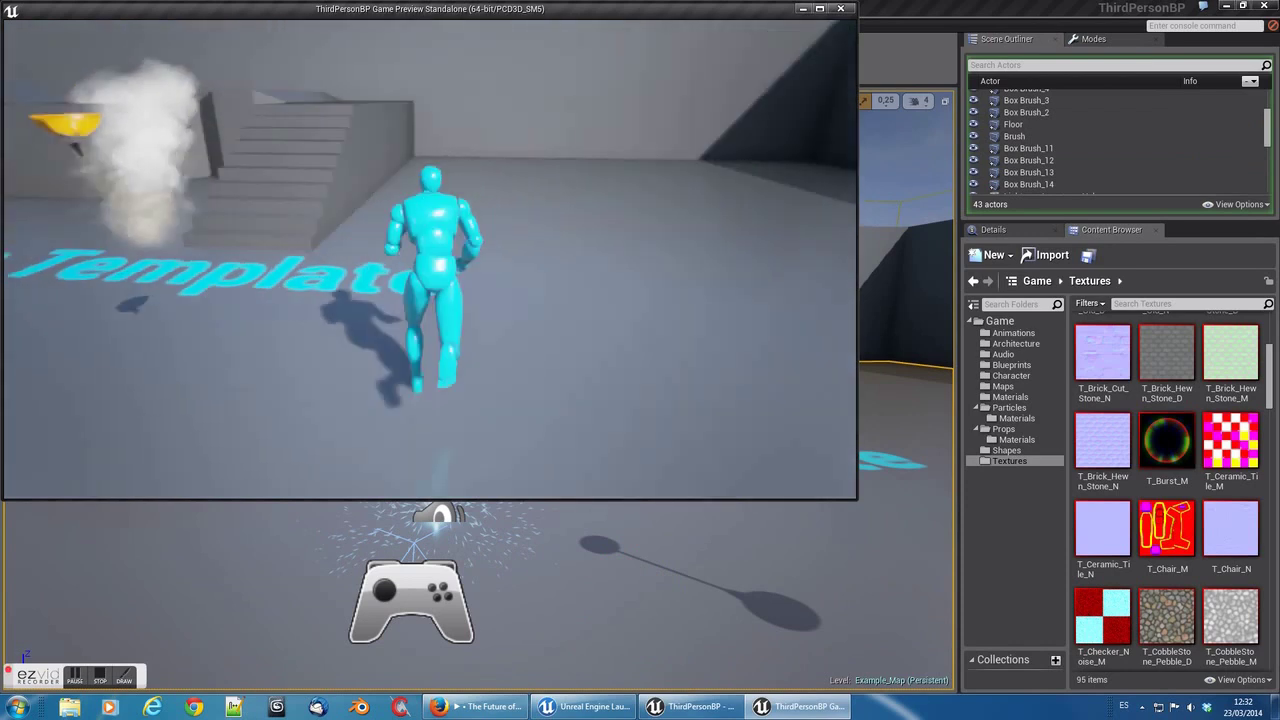
key(w)
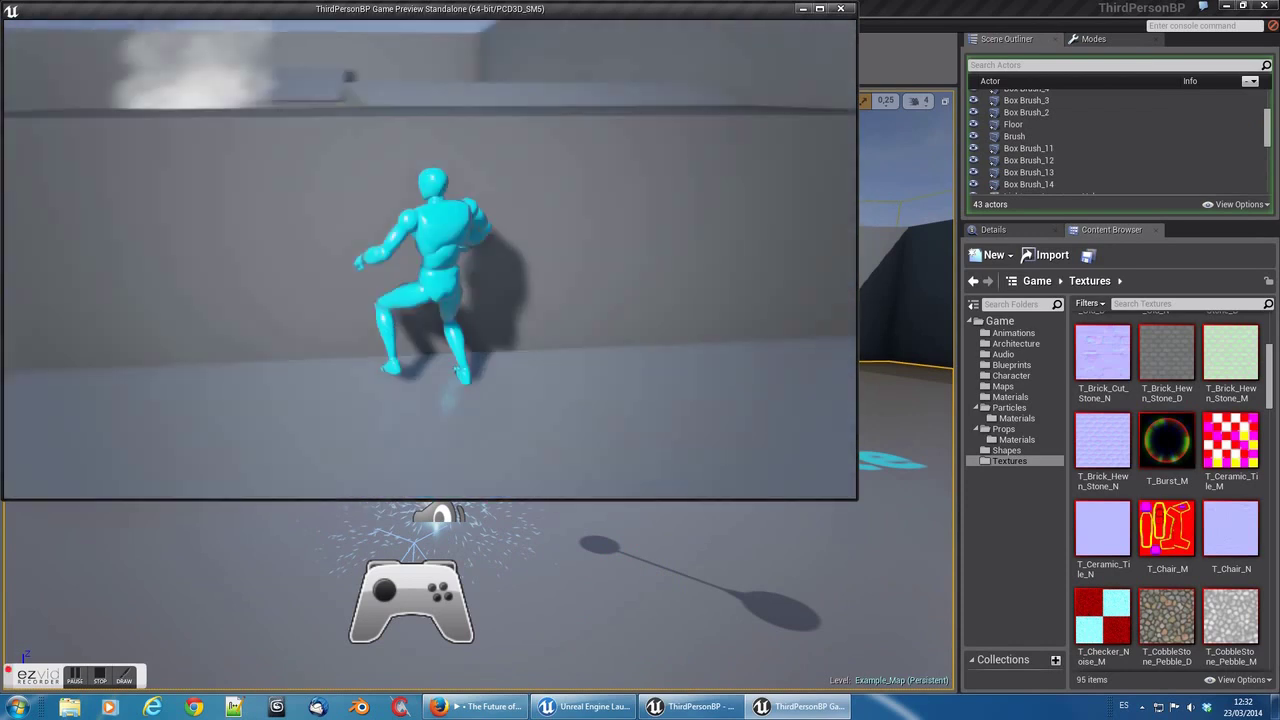
key(w)
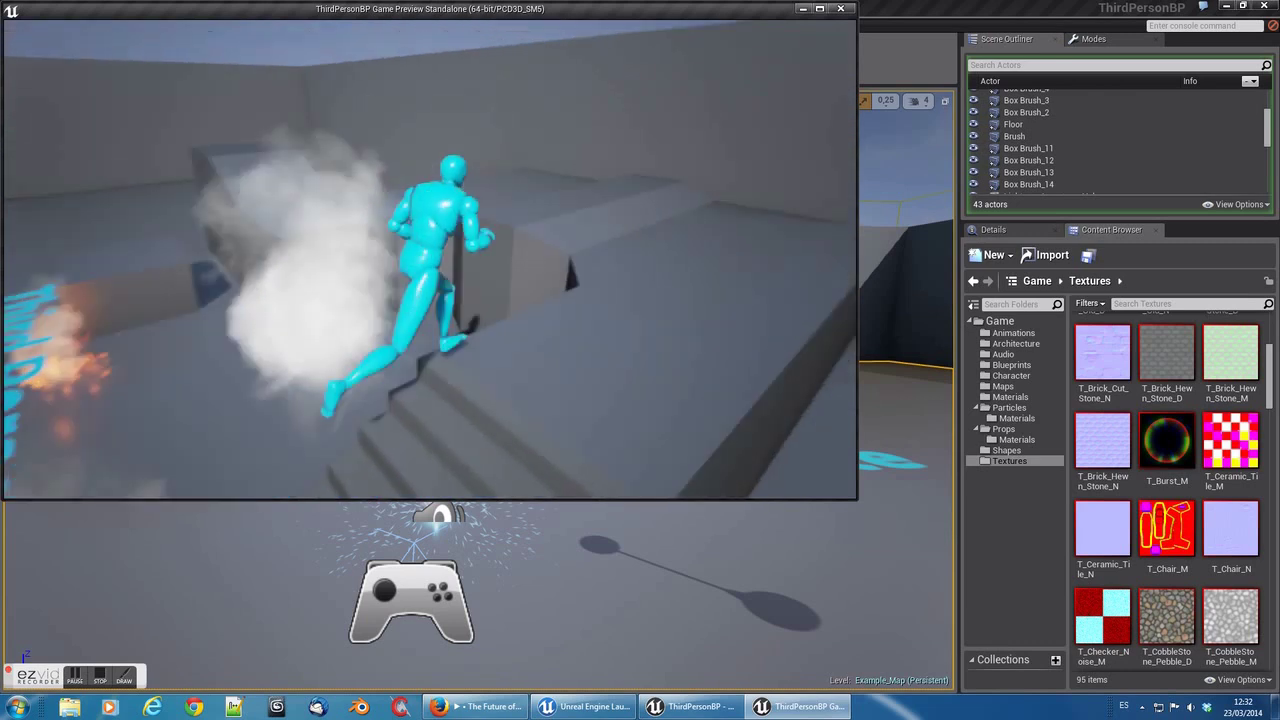
key(w)
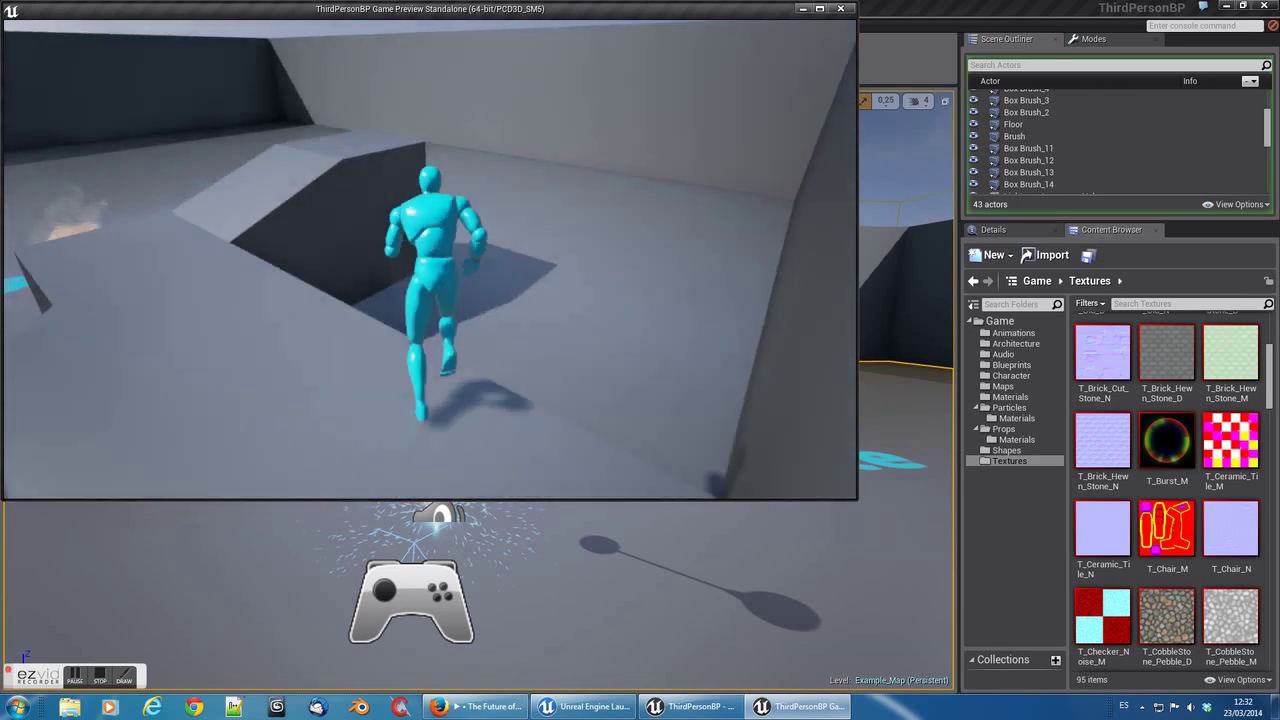
key(w)
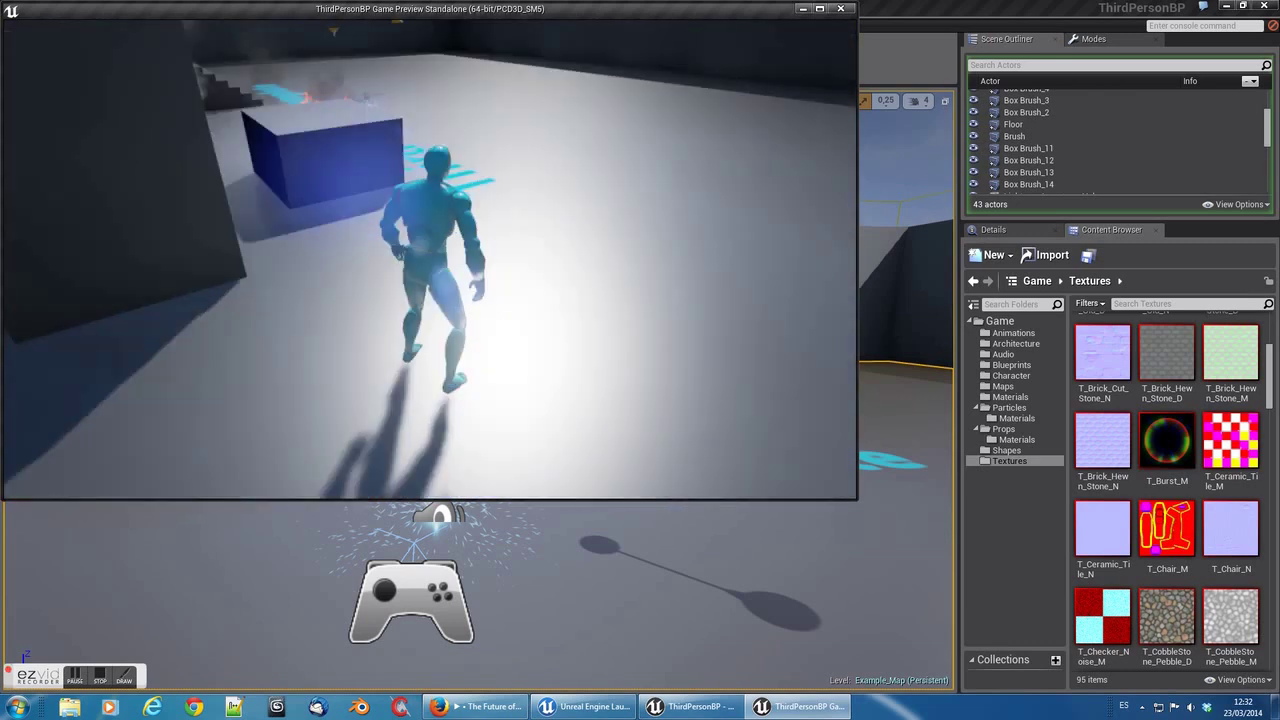
key(w)
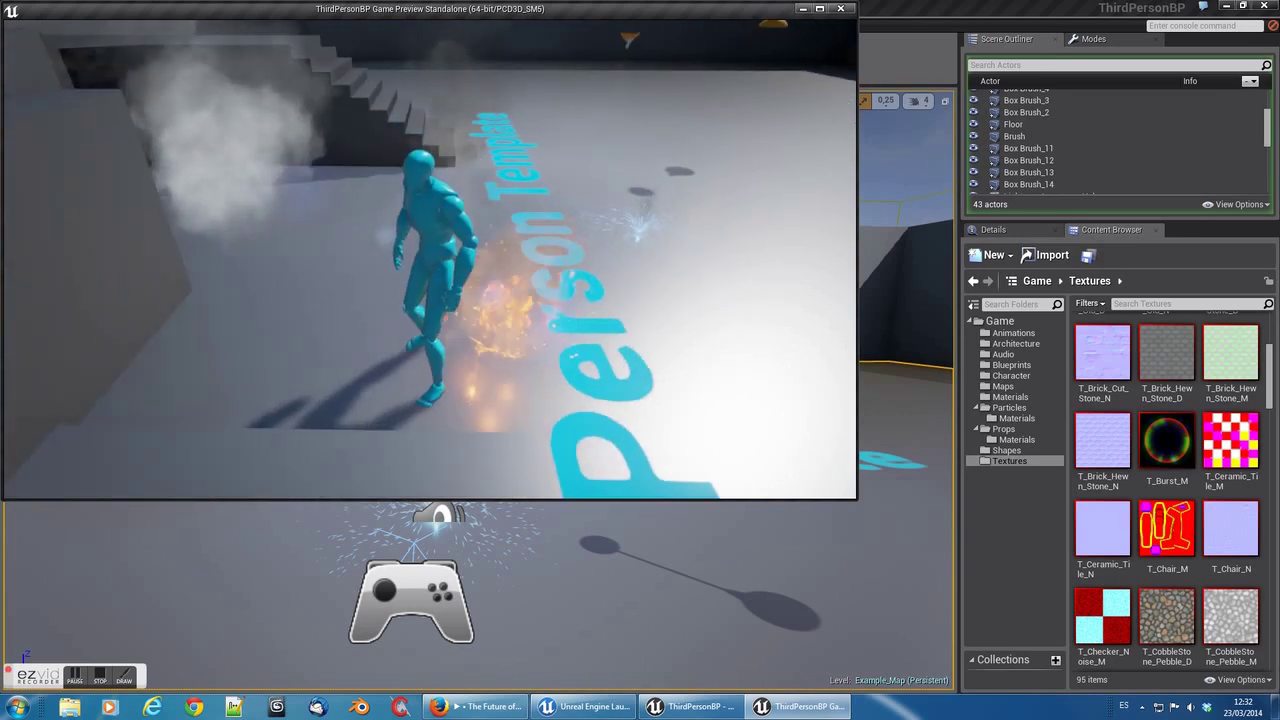
key(w)
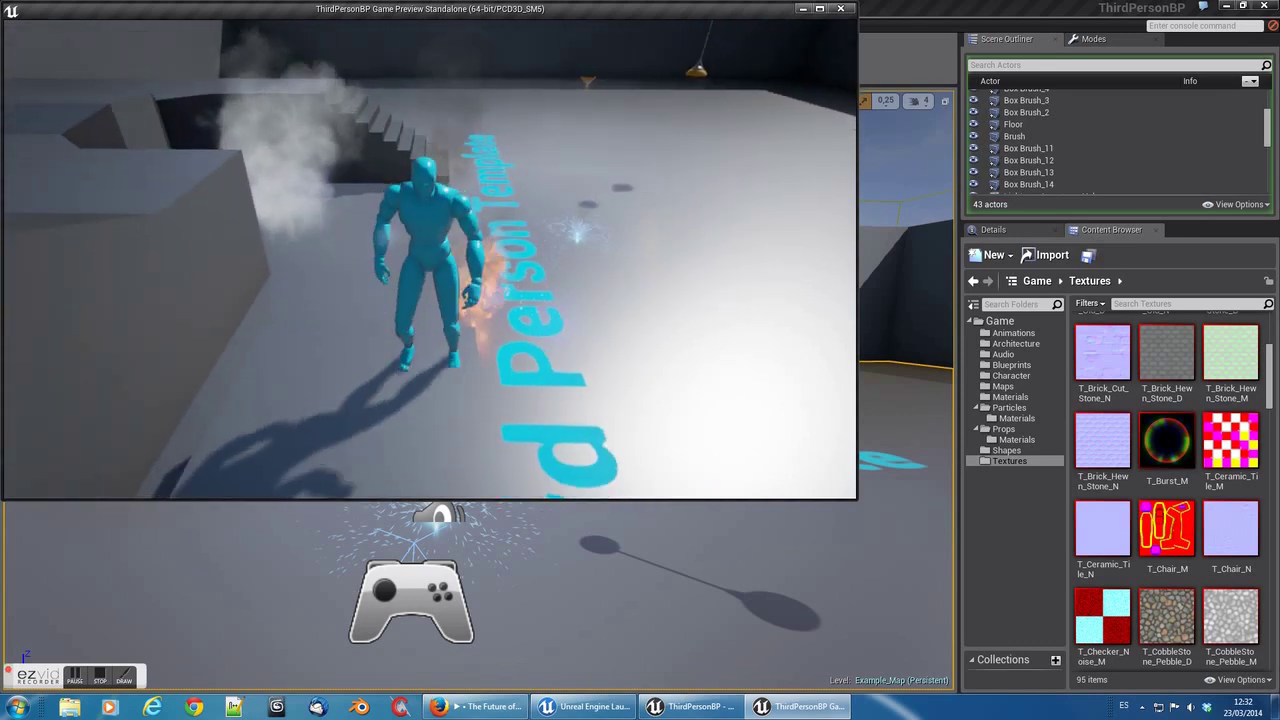
key(w)
key(space)
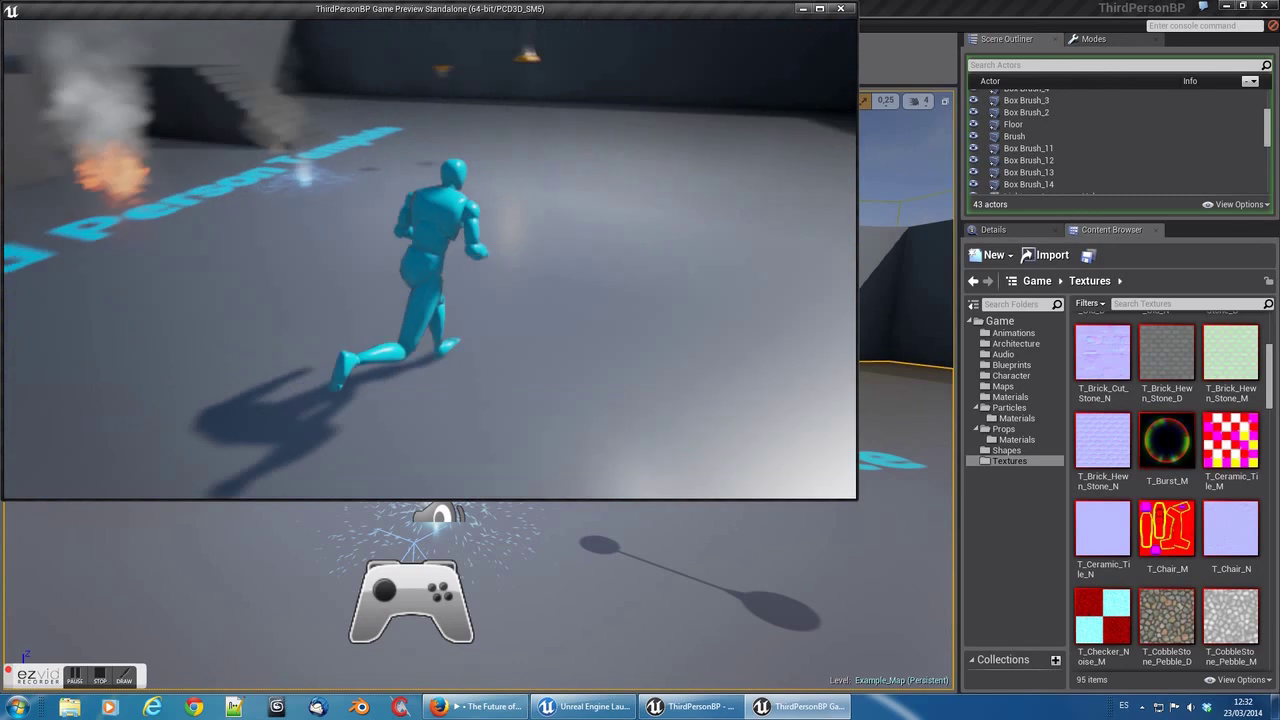
key(w)
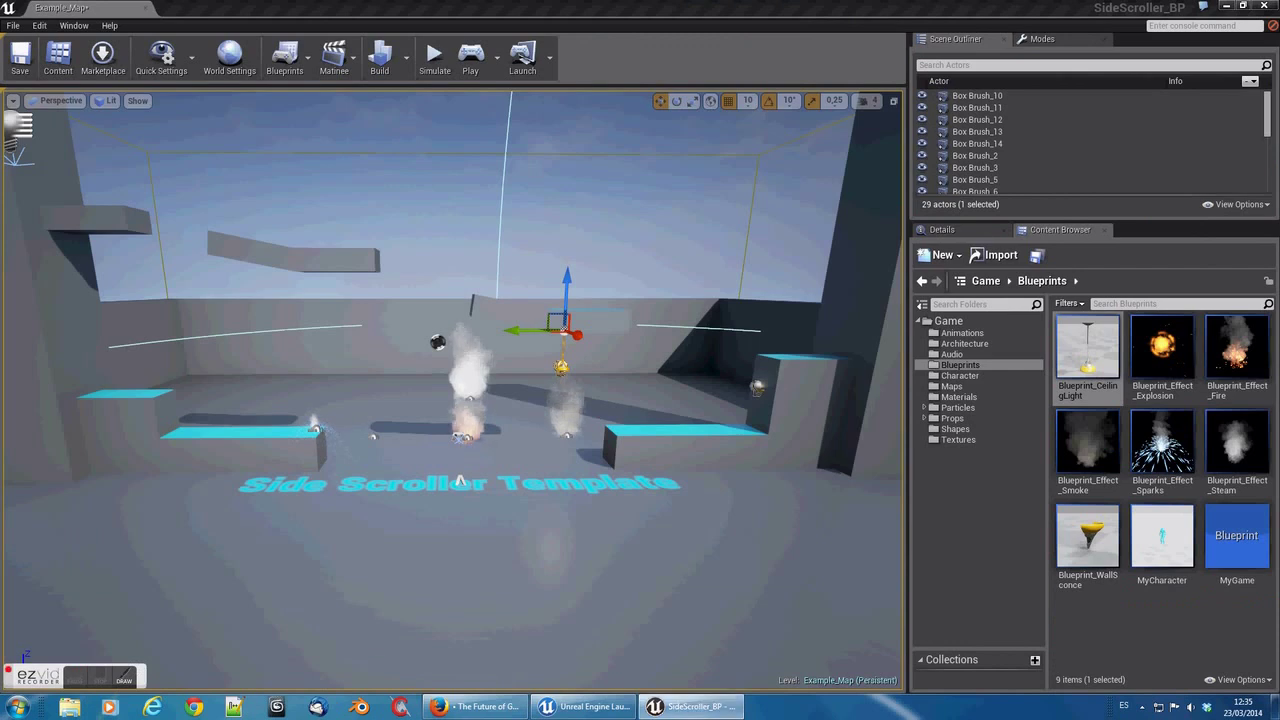
Step: Fly the view toward the tall pillar and start playing the Side Scroller level
mouse_move(450, 400)
right_down()
mouse_move(550, 400)
mouse_move(400, 400)
right_up()
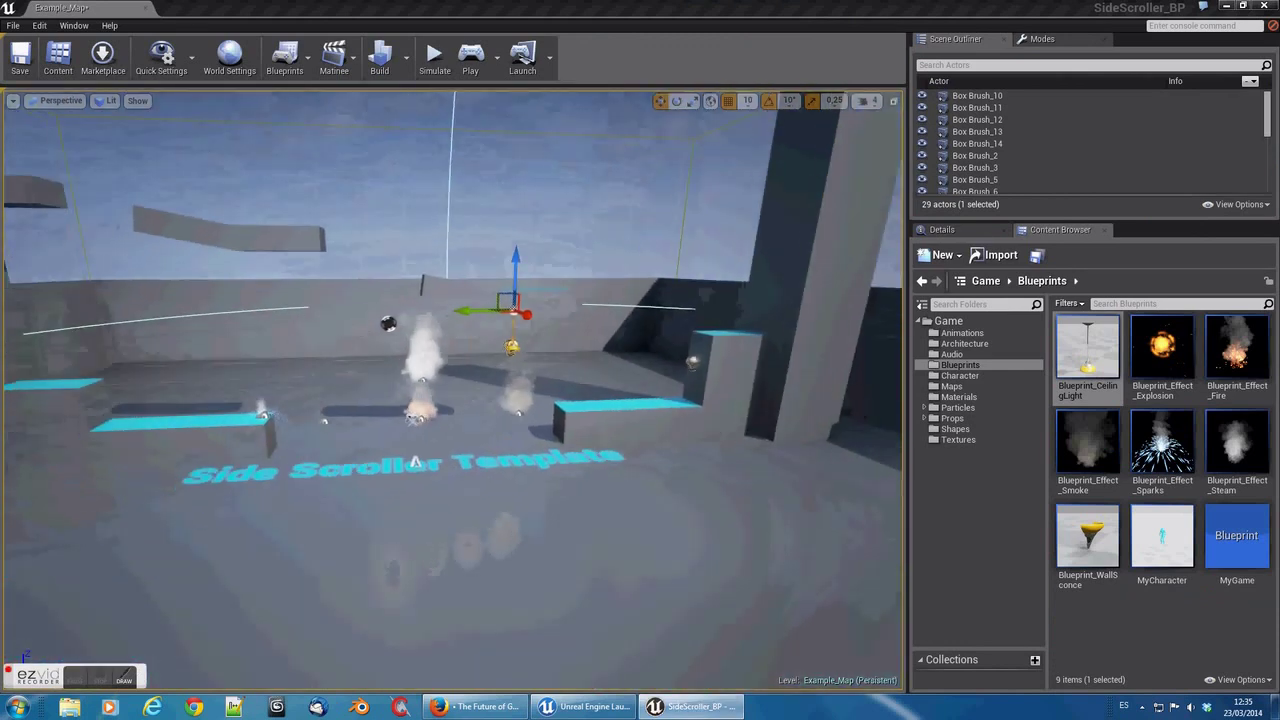
middle_drag(450, 400, 400, 430)
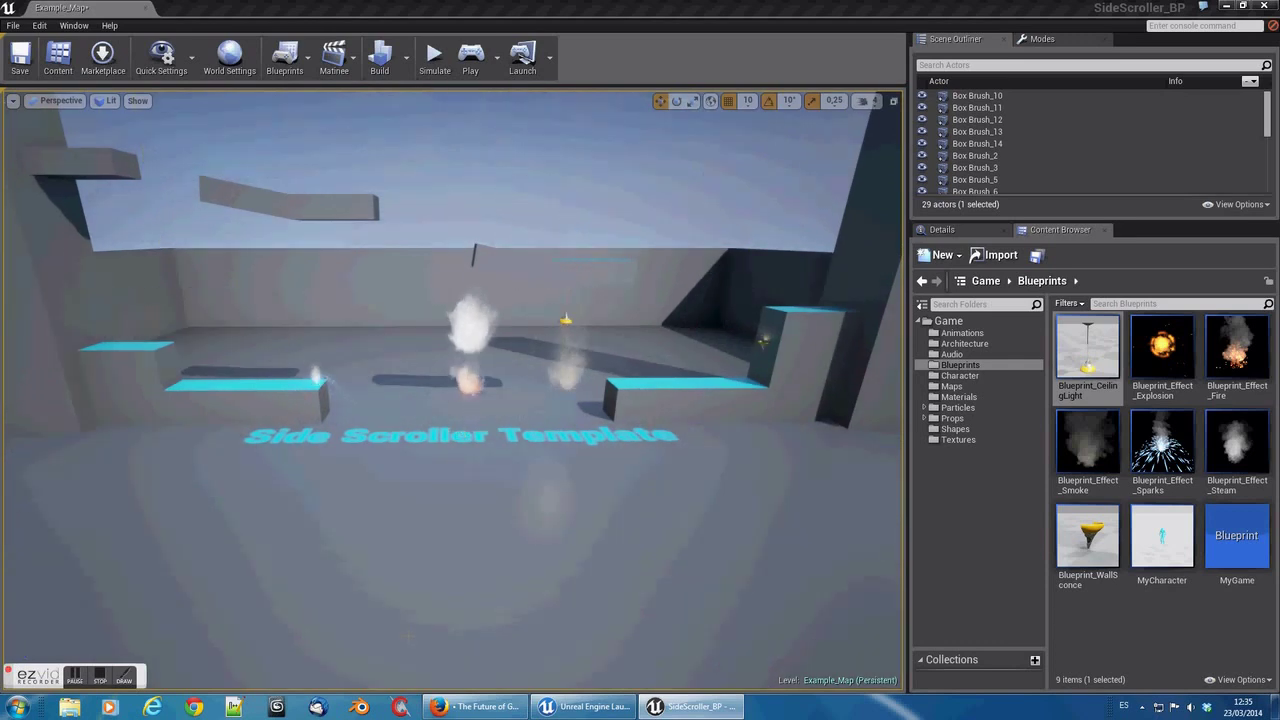
click(480, 67)
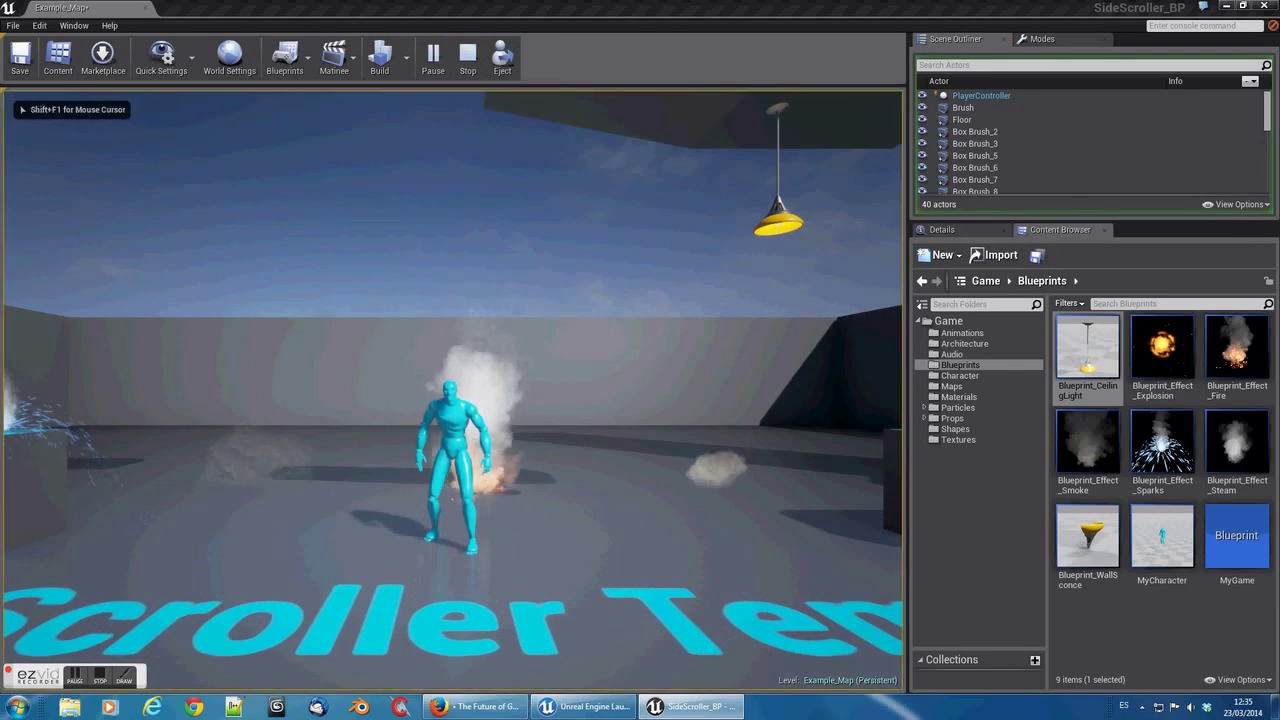
Step: Run the side-scroller character right onto the box and cyan platform, then back left
key(d)
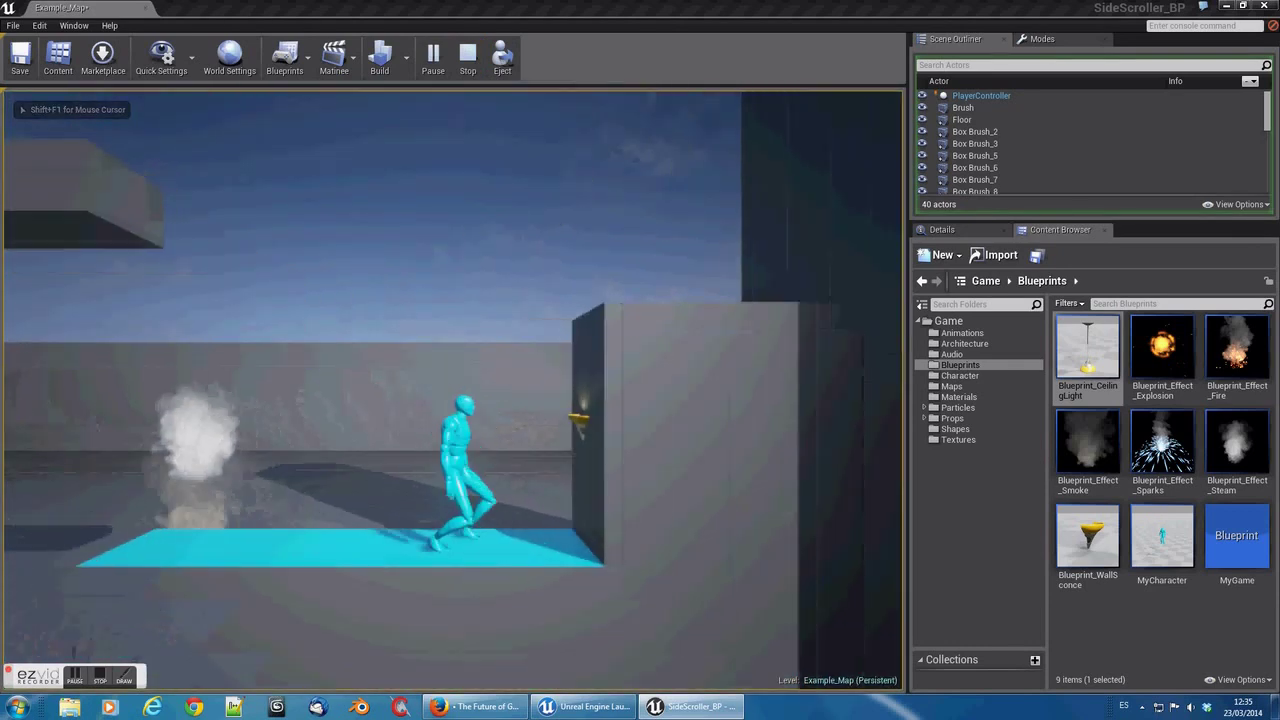
key(space)
key(space)
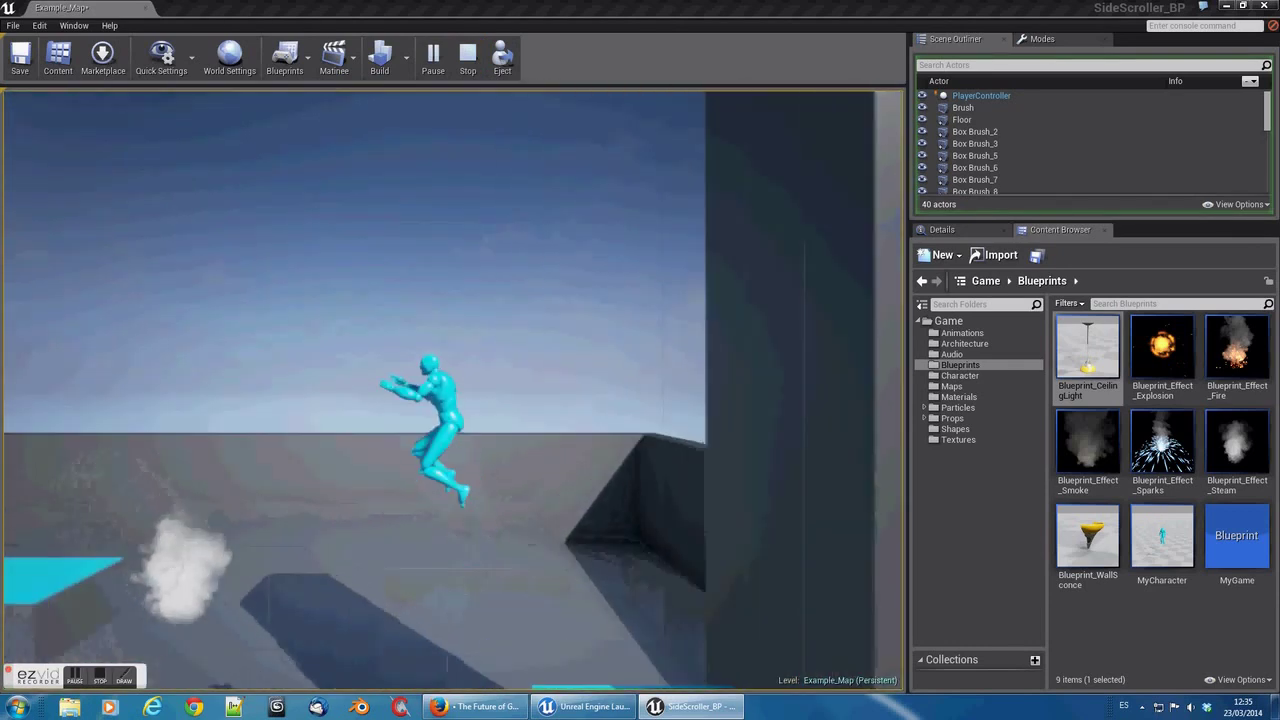
key(d)
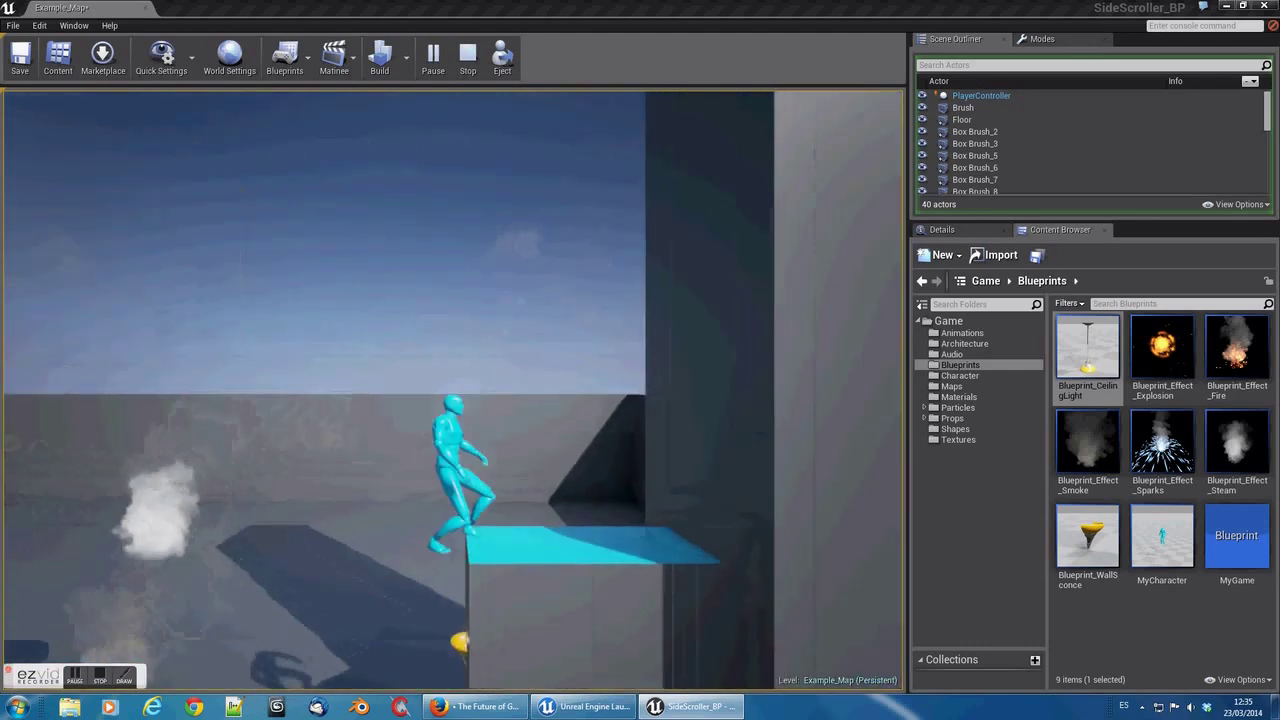
key(a)
key(space)
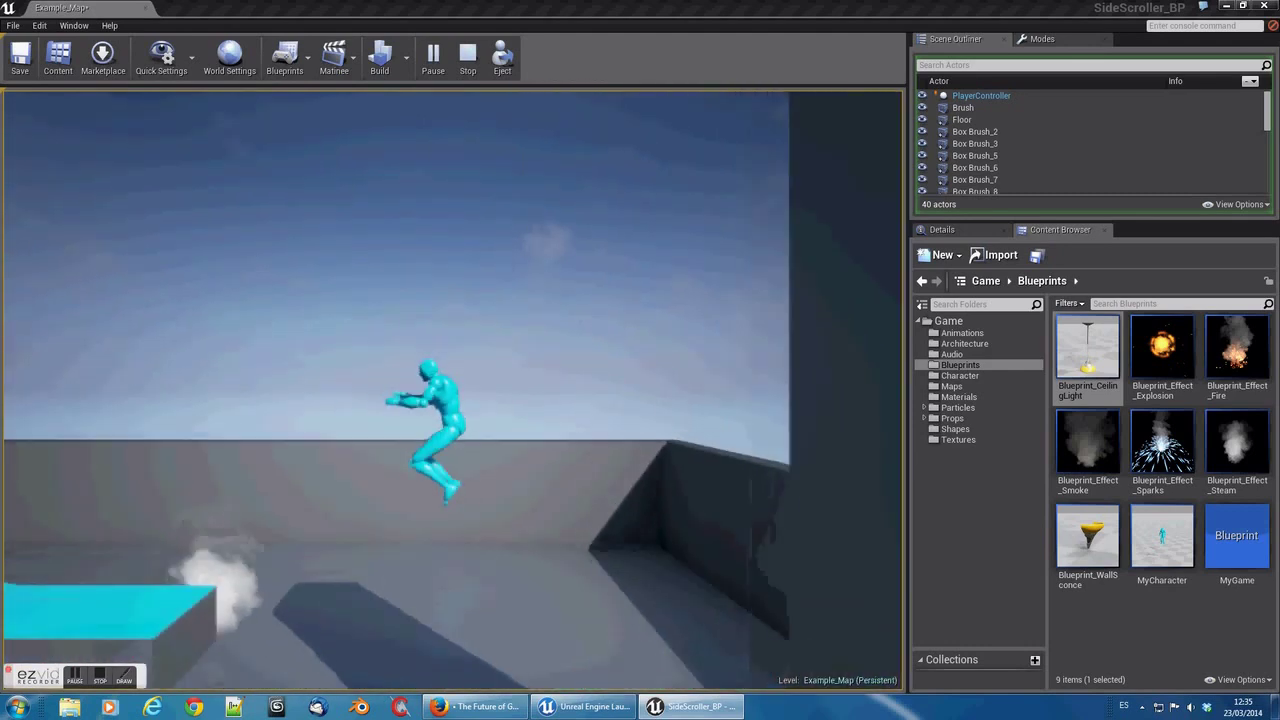
Step: Jump across the remaining cyan platforms past the smoke, then view the wall and cubes
key(space)
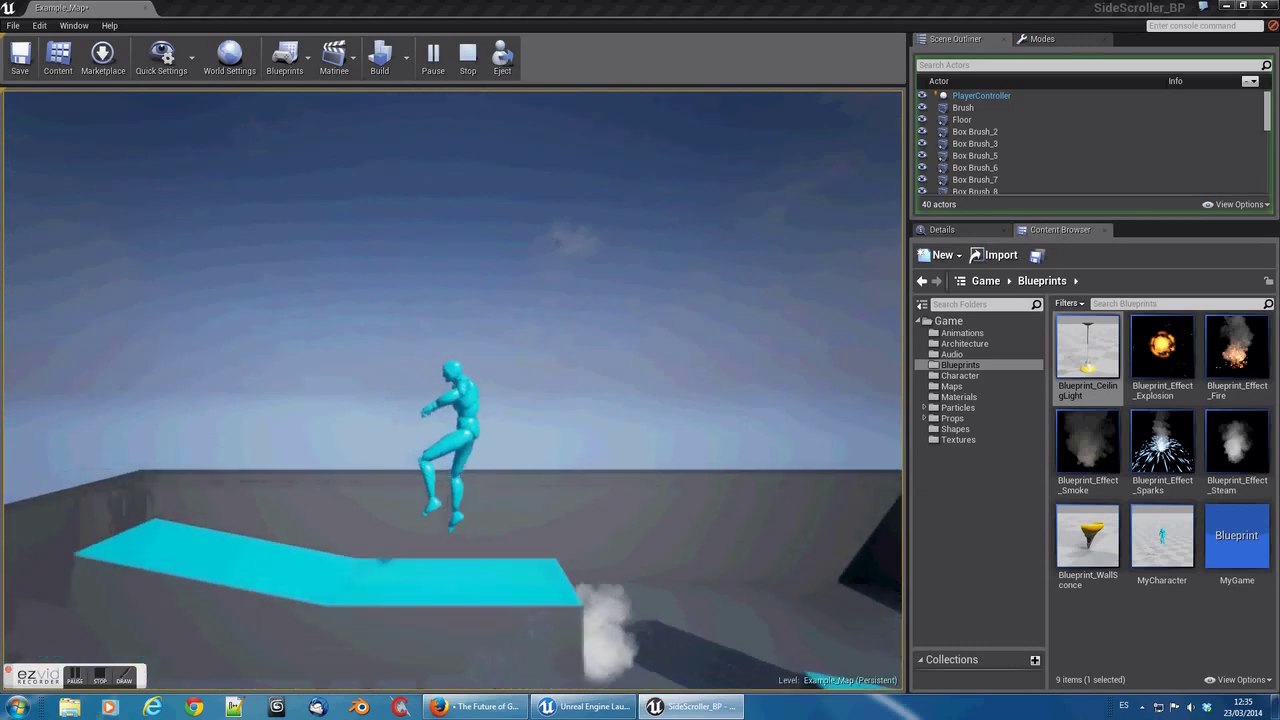
key(space)
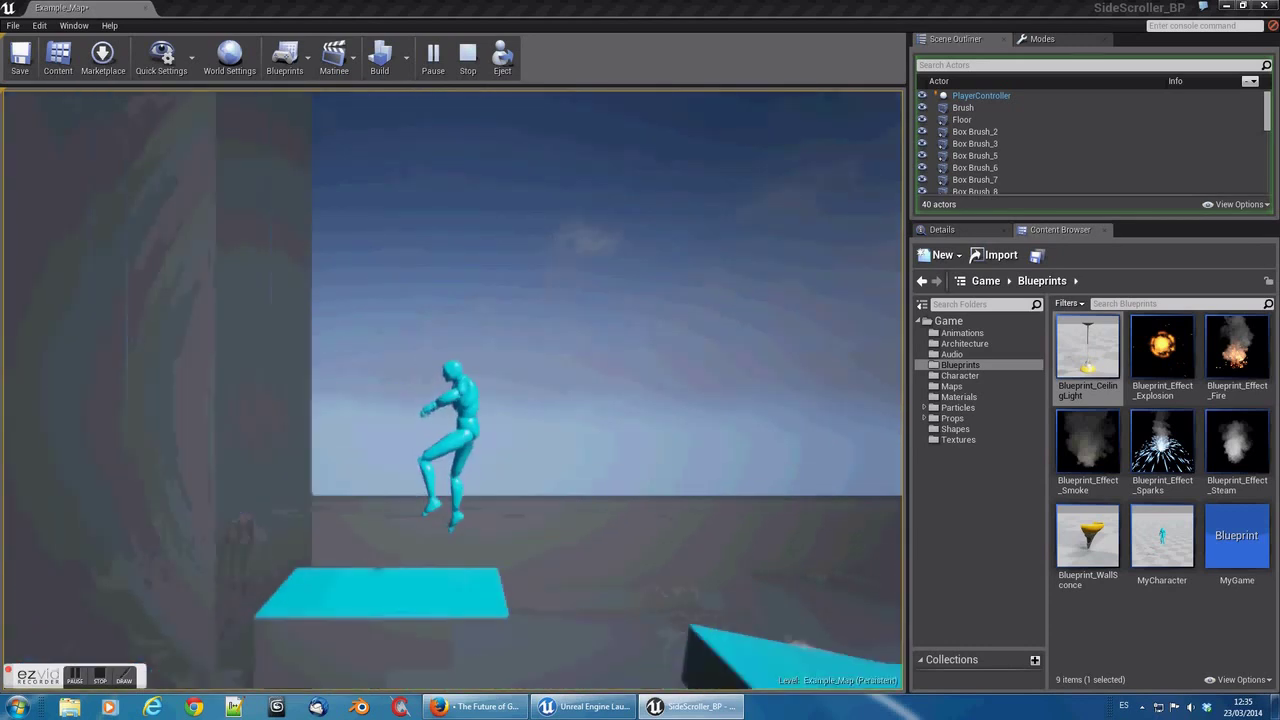
key(space)
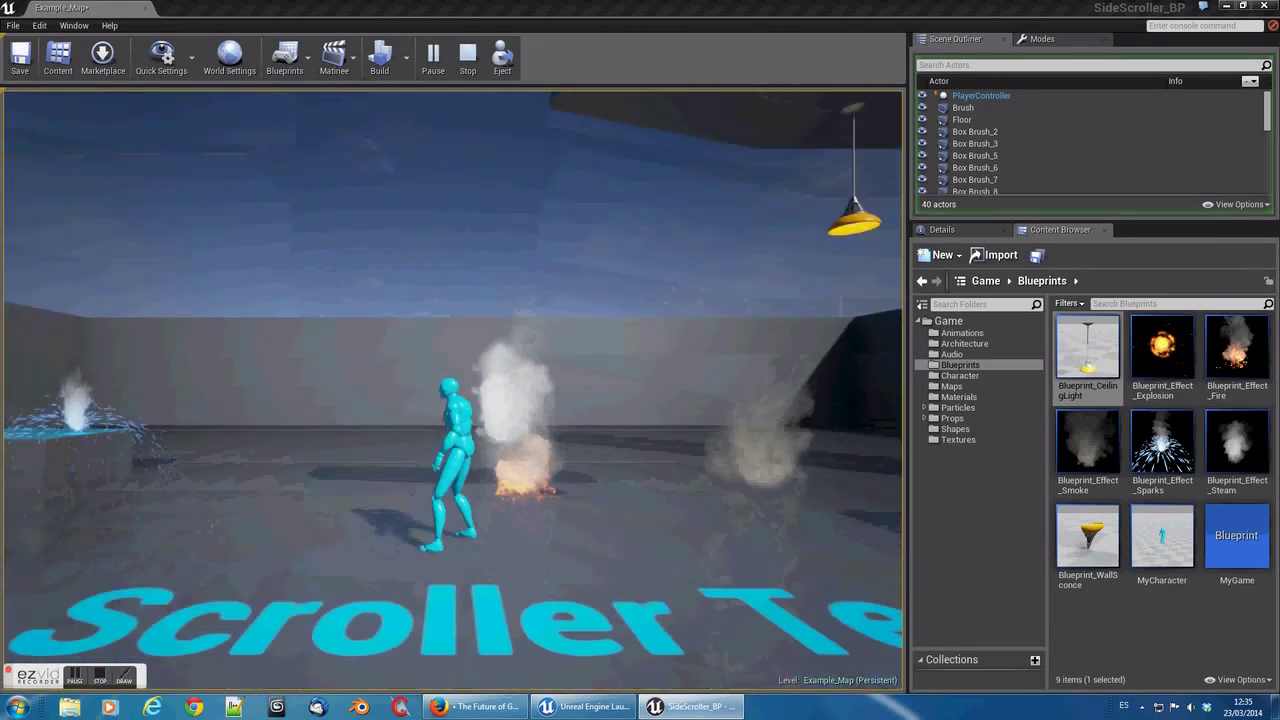
key(space)
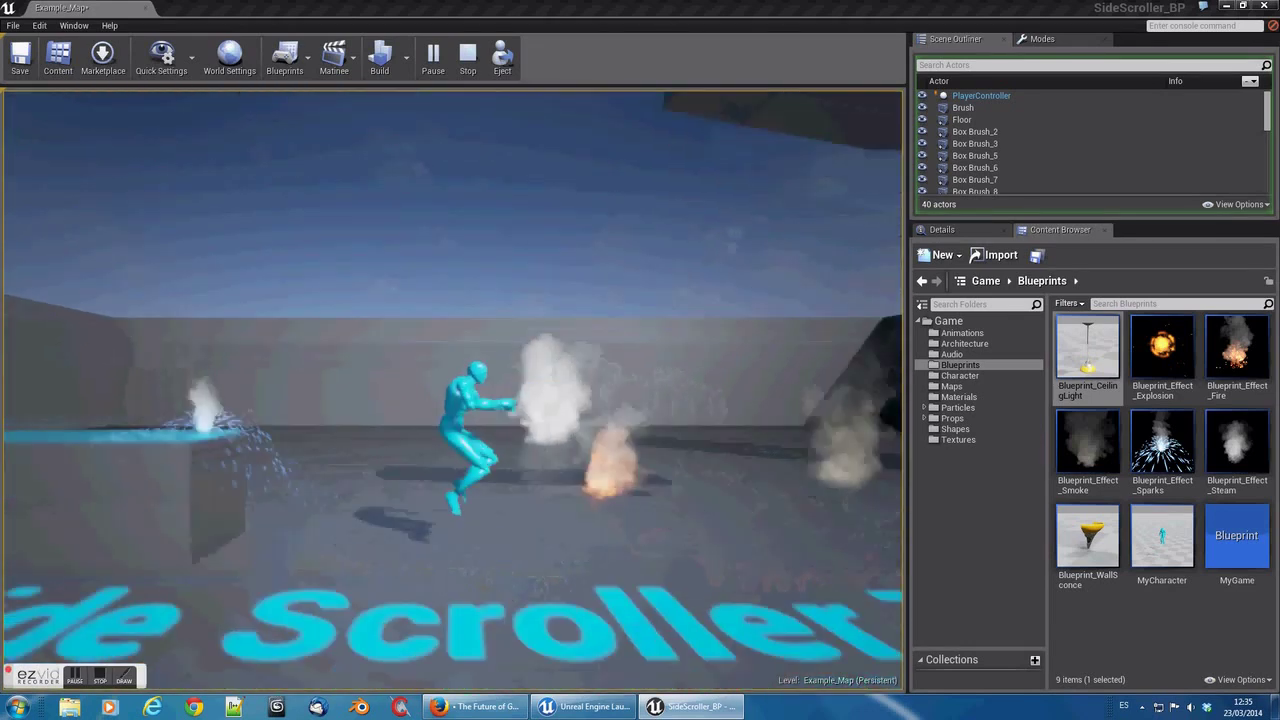
key(space)
key(space)
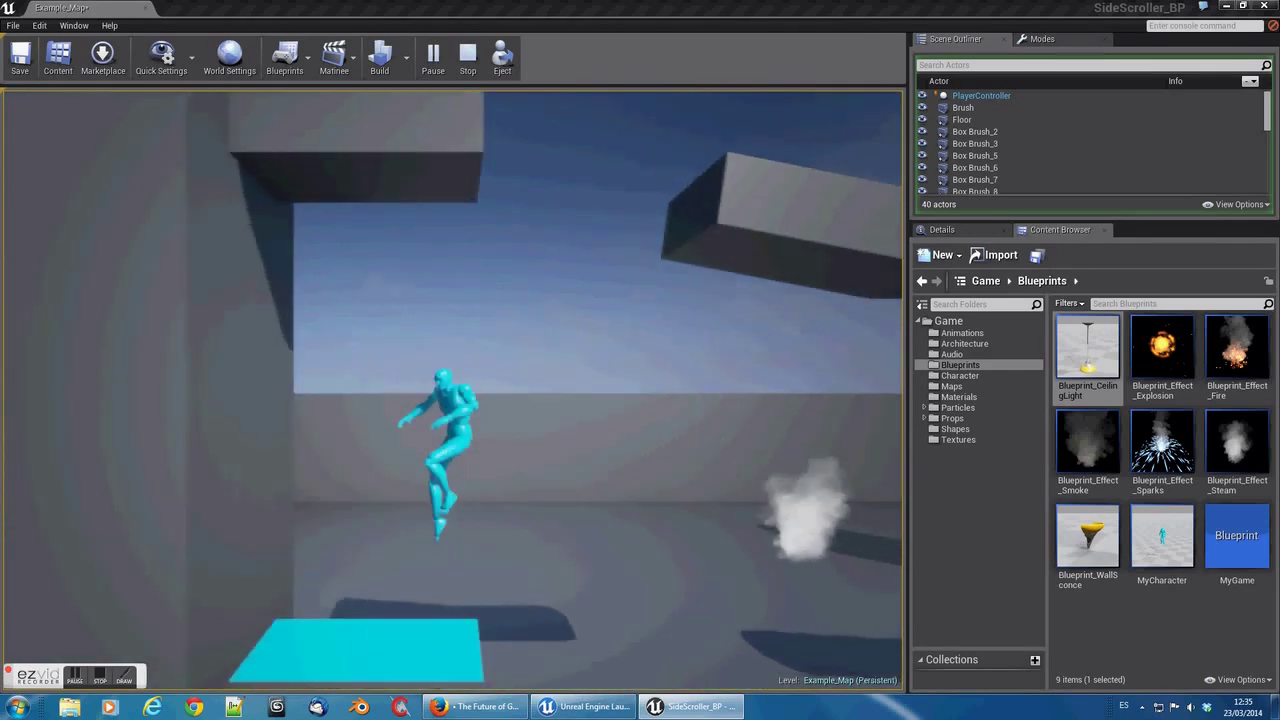
key(space)
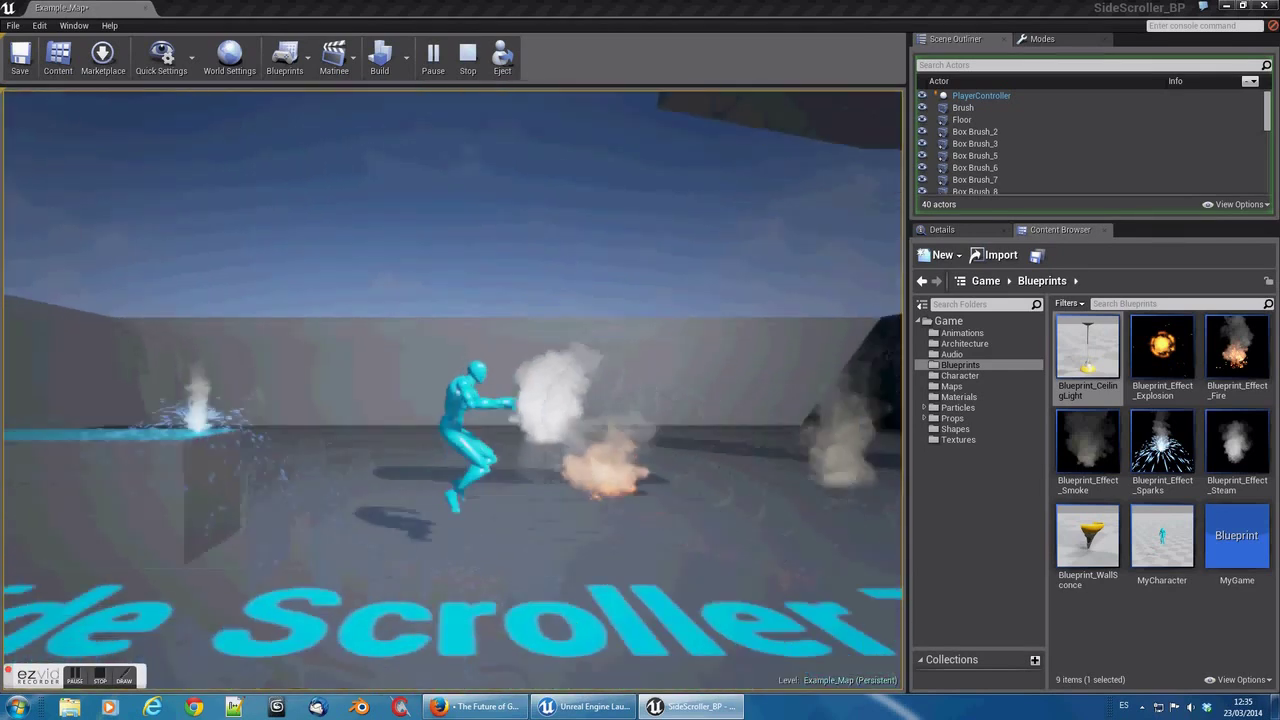
key(space)
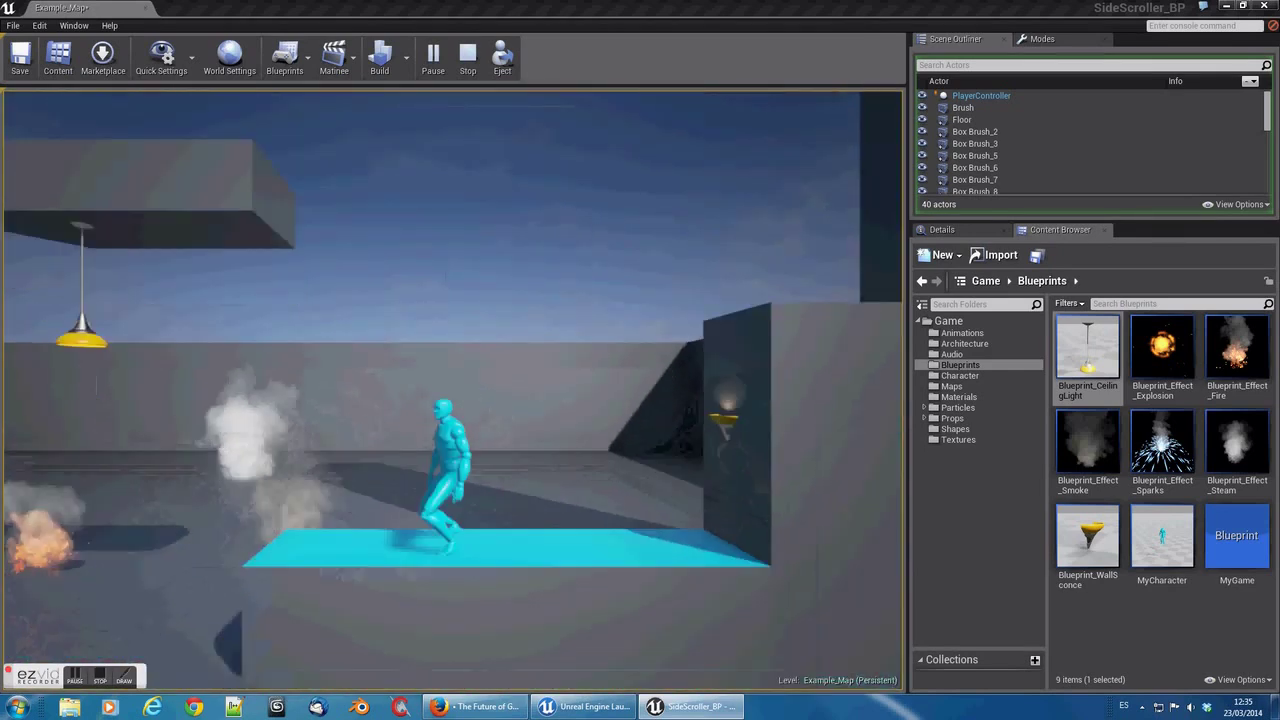
key(space)
key(space)
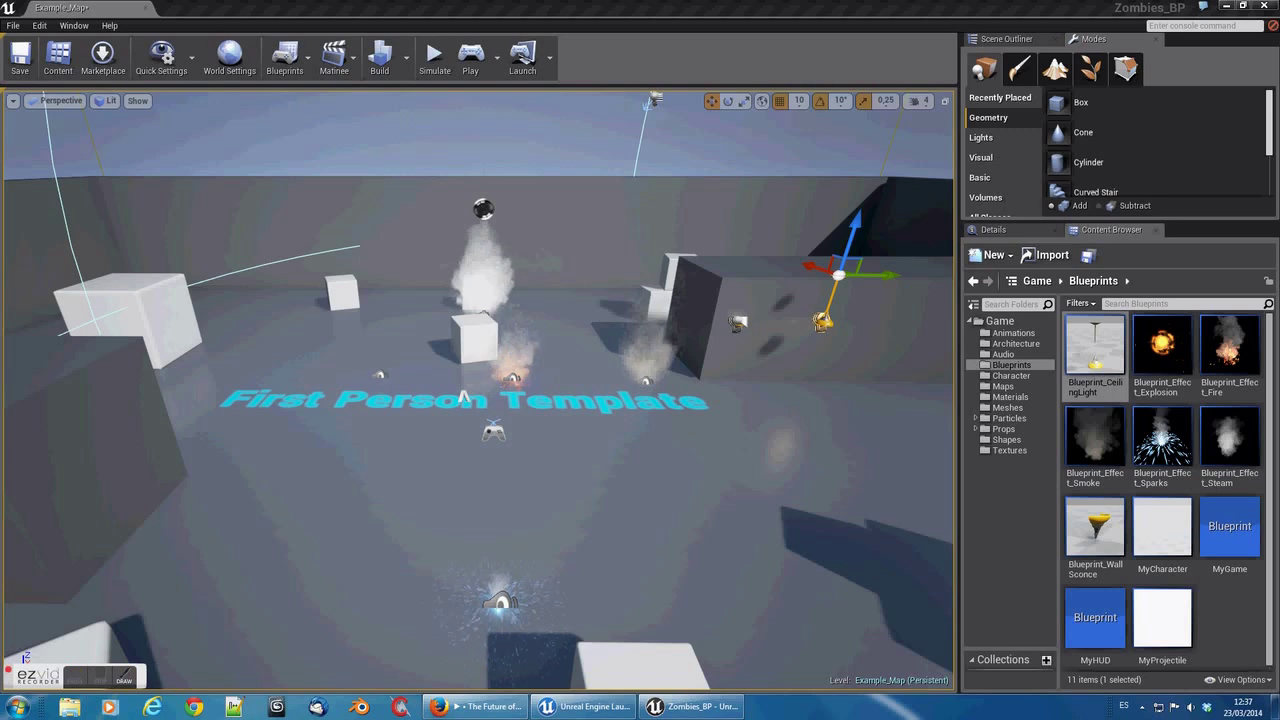
mouse_move(480, 390)
right_down()
mouse_move(400, 380)
mouse_move(560, 380)
mouse_move(480, 380)
right_up()
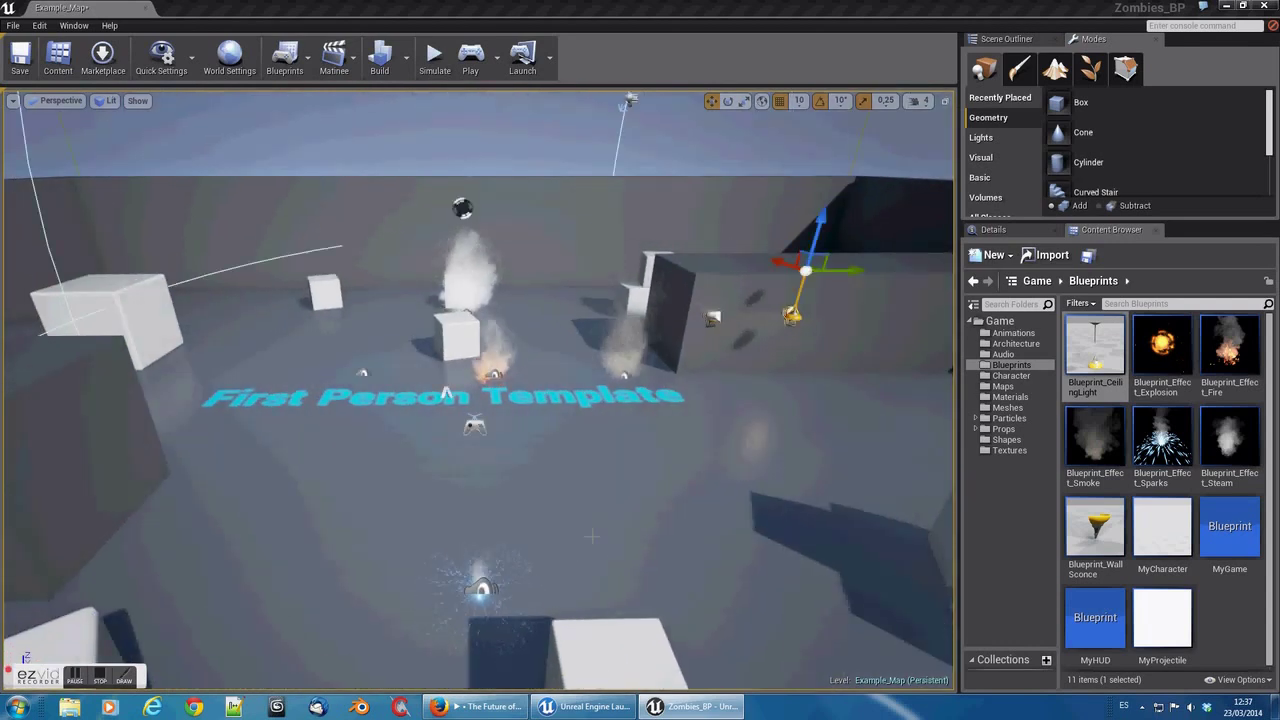
Step: Start the First Person playtest, walk forward and shoot yellow balls to knock over the big cube
click(471, 60)
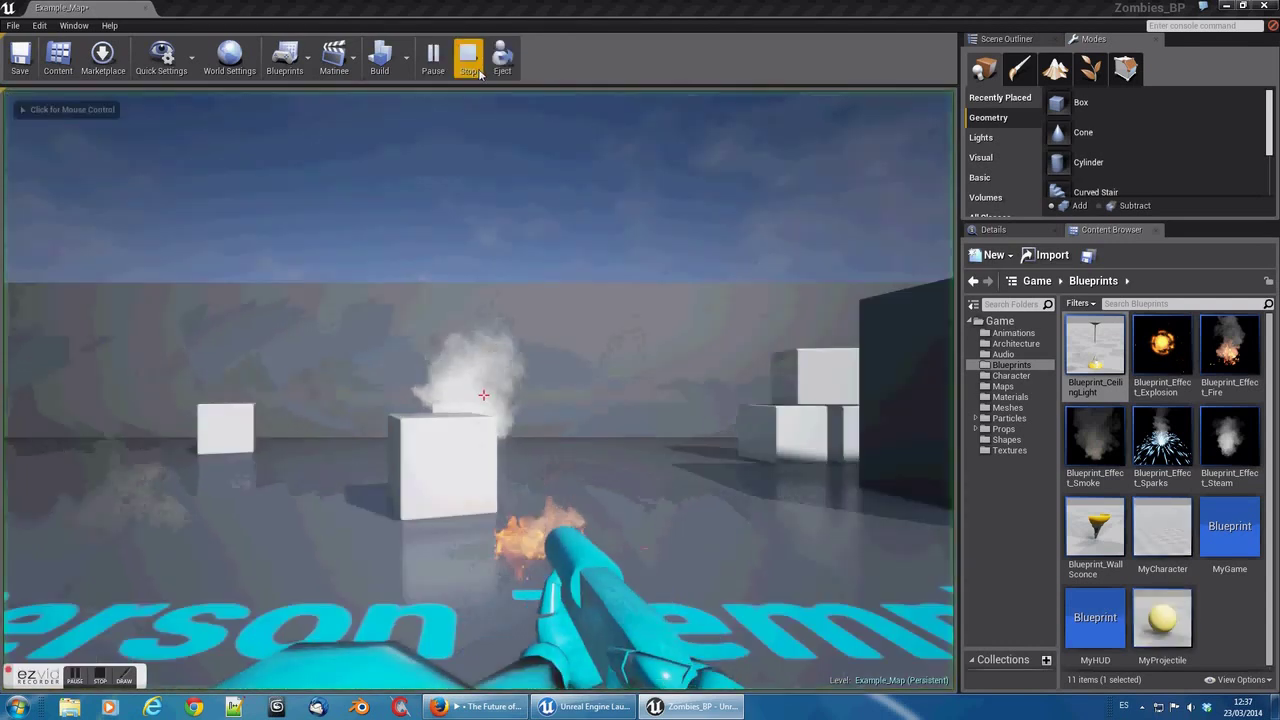
key(w)
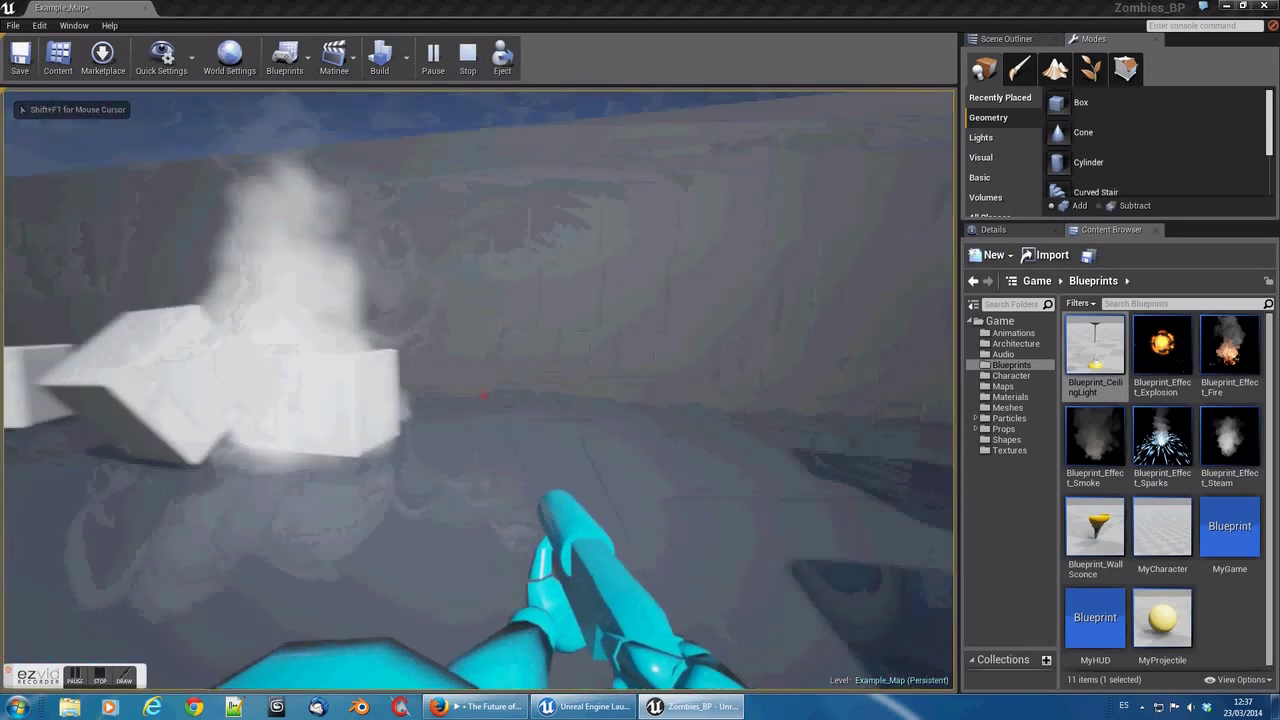
click(483, 395)
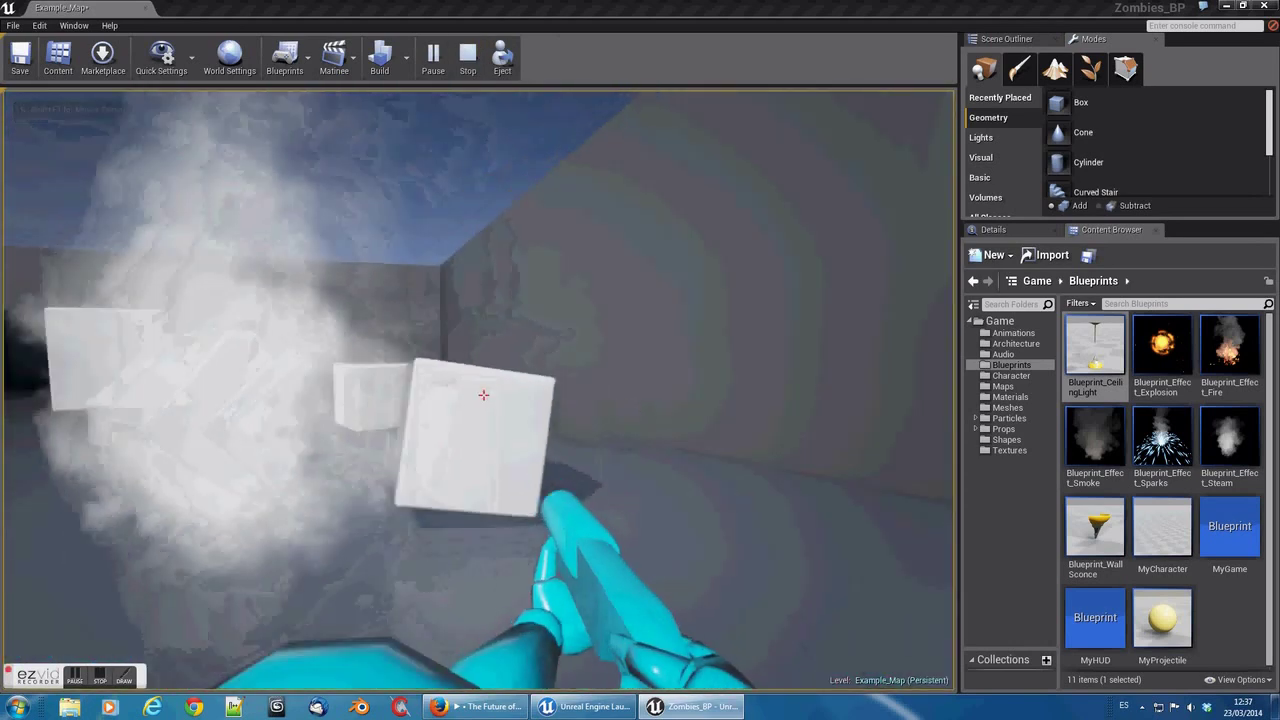
click(483, 395)
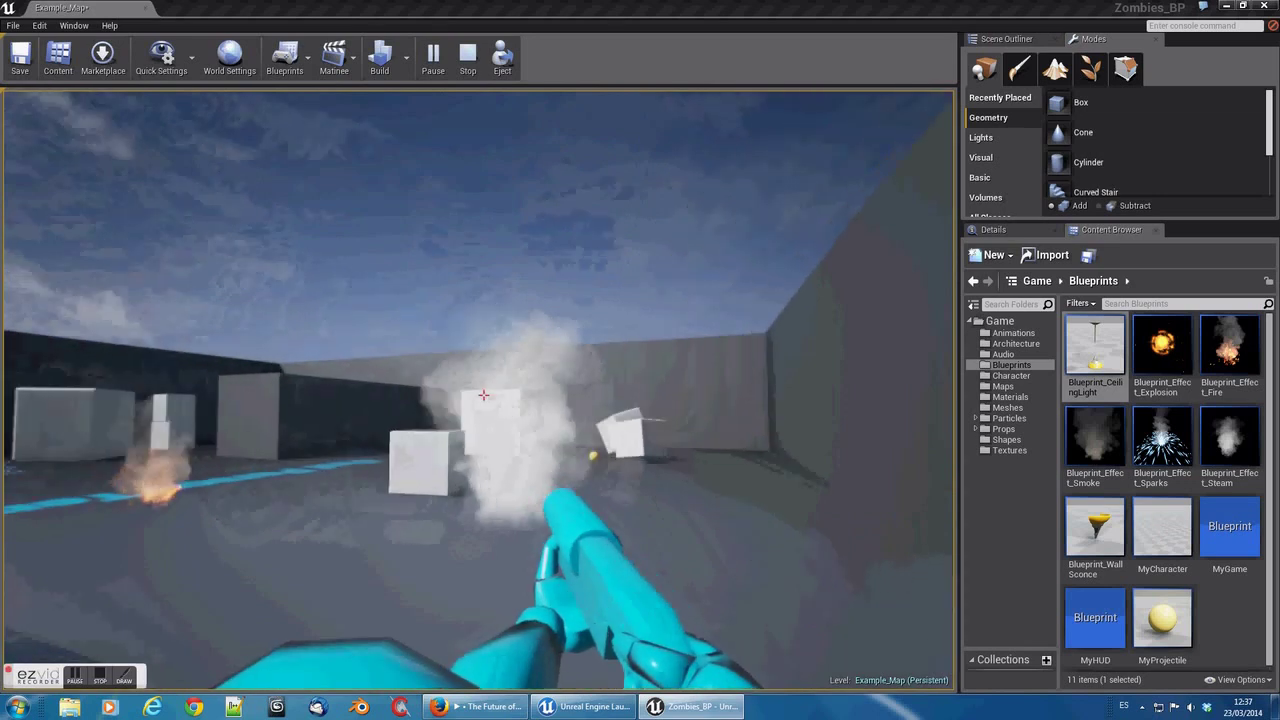
click(483, 395)
key(w)
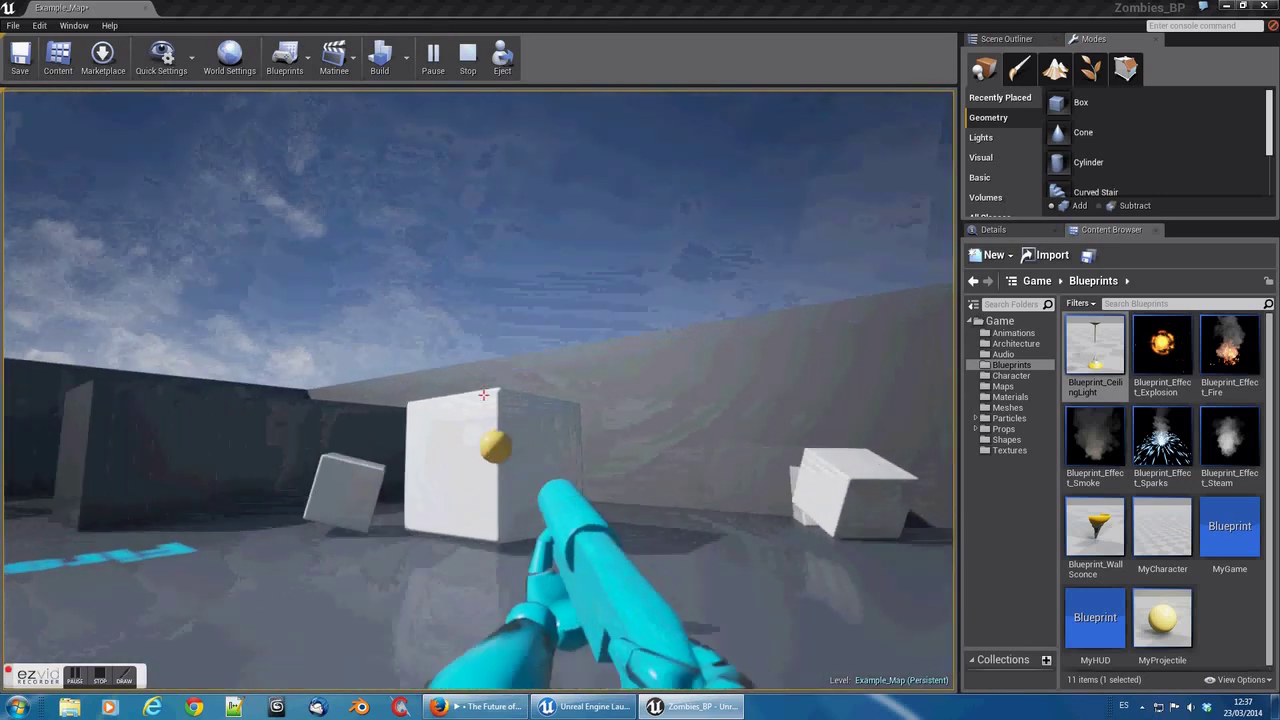
click(483, 395)
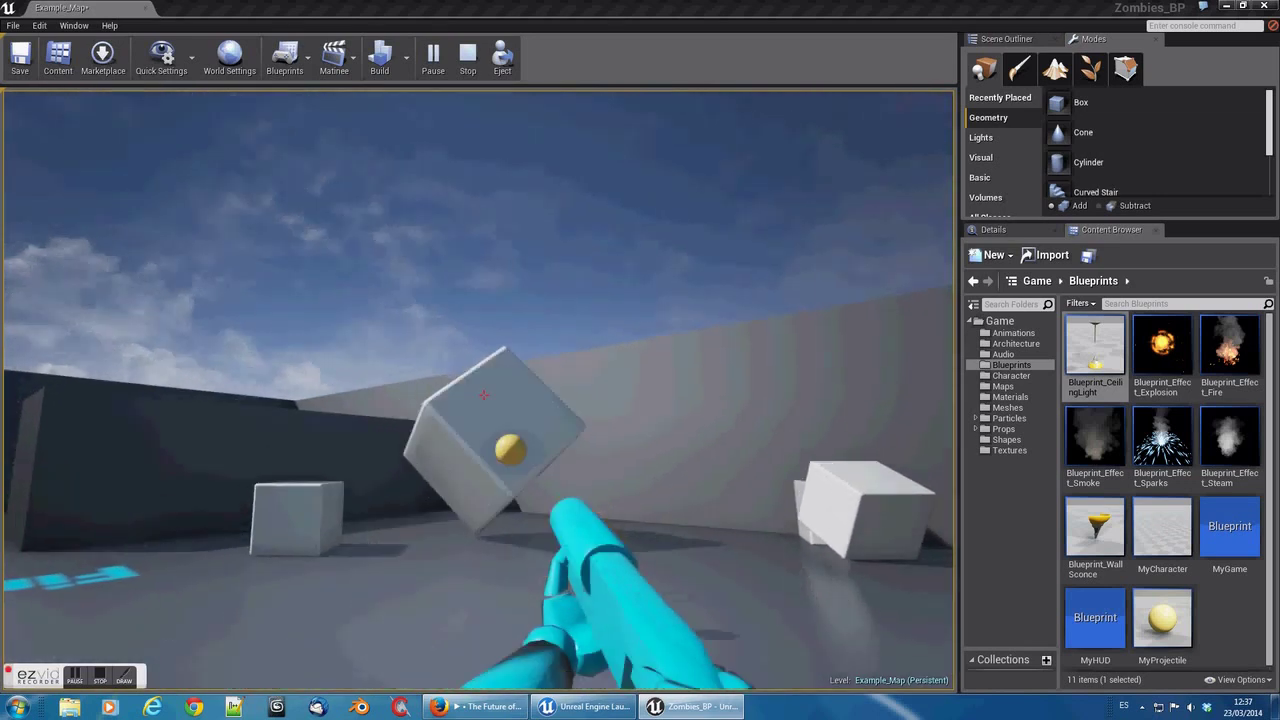
Step: Keep firing yellow balls ahead and upward toward the crosshair
click(483, 395)
click(483, 395)
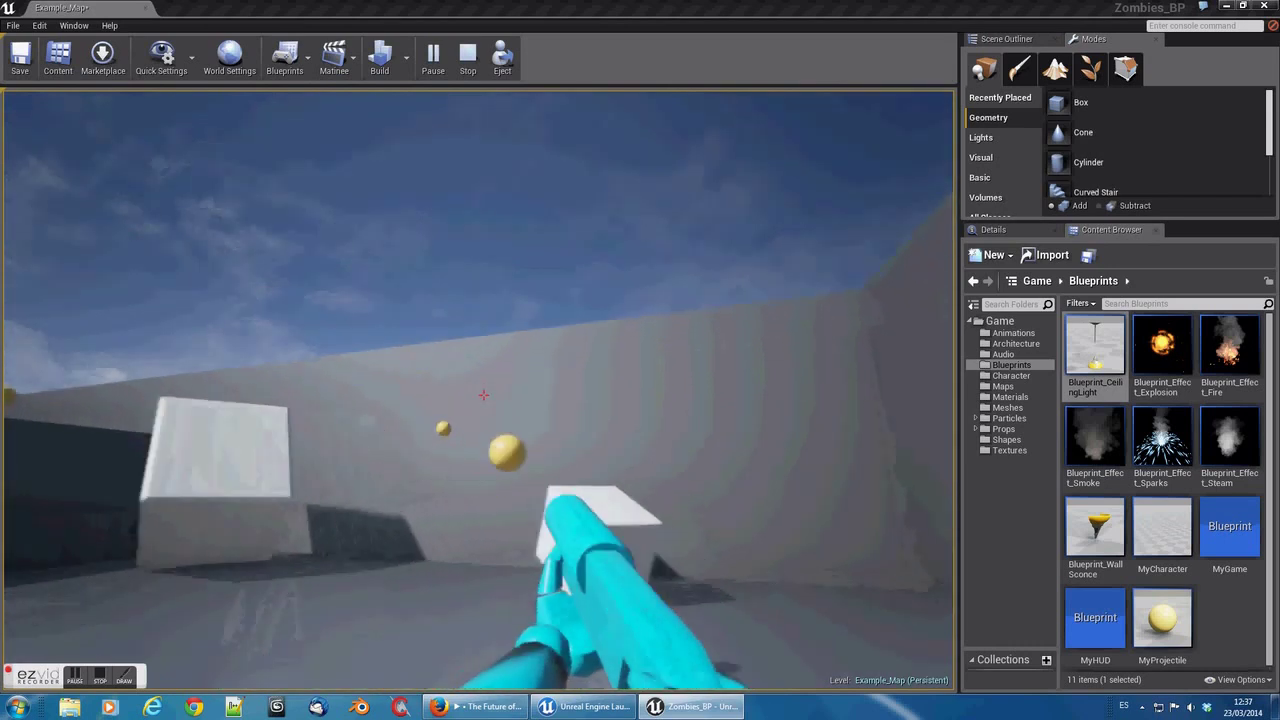
click(483, 395)
click(483, 395)
click(483, 395)
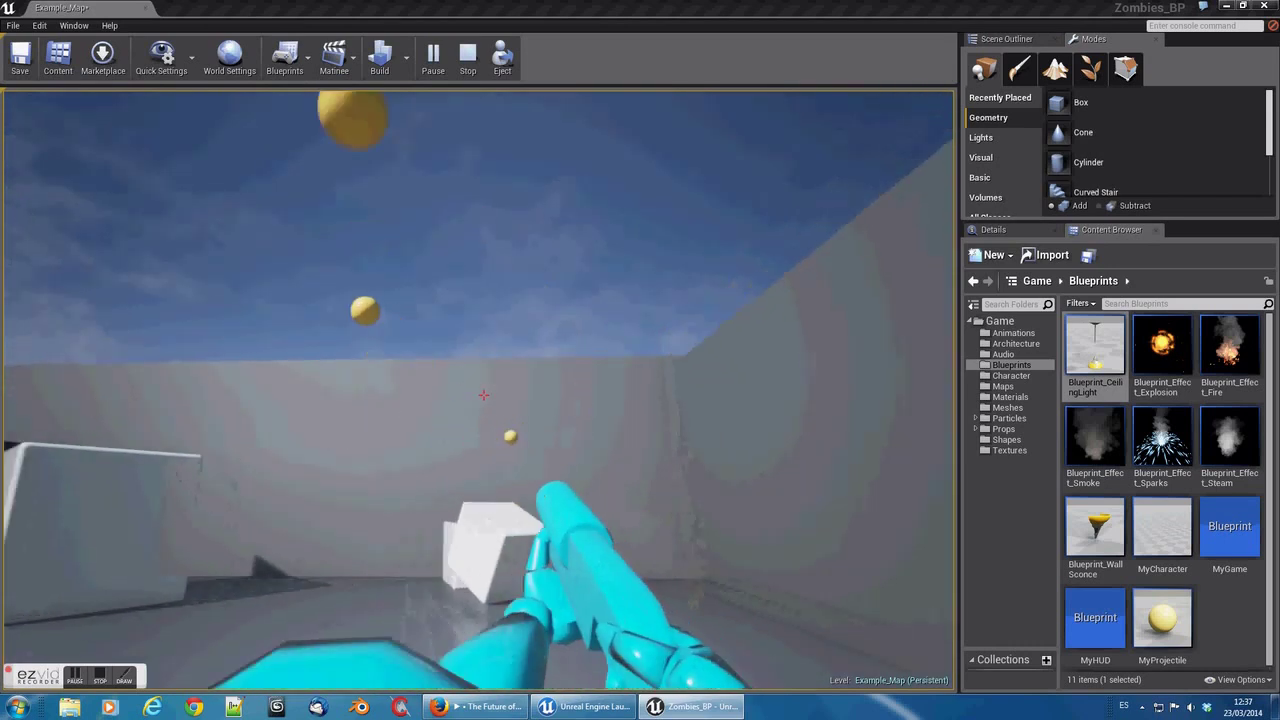
click(483, 395)
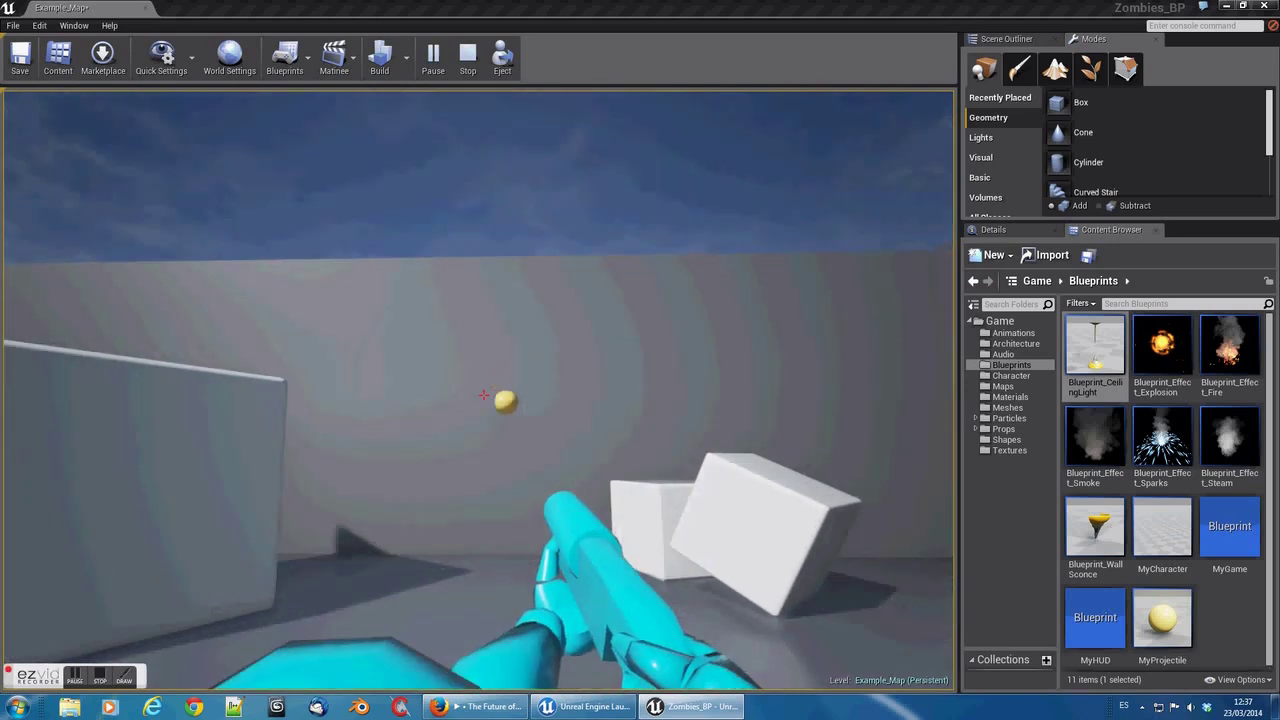
click(483, 395)
click(483, 395)
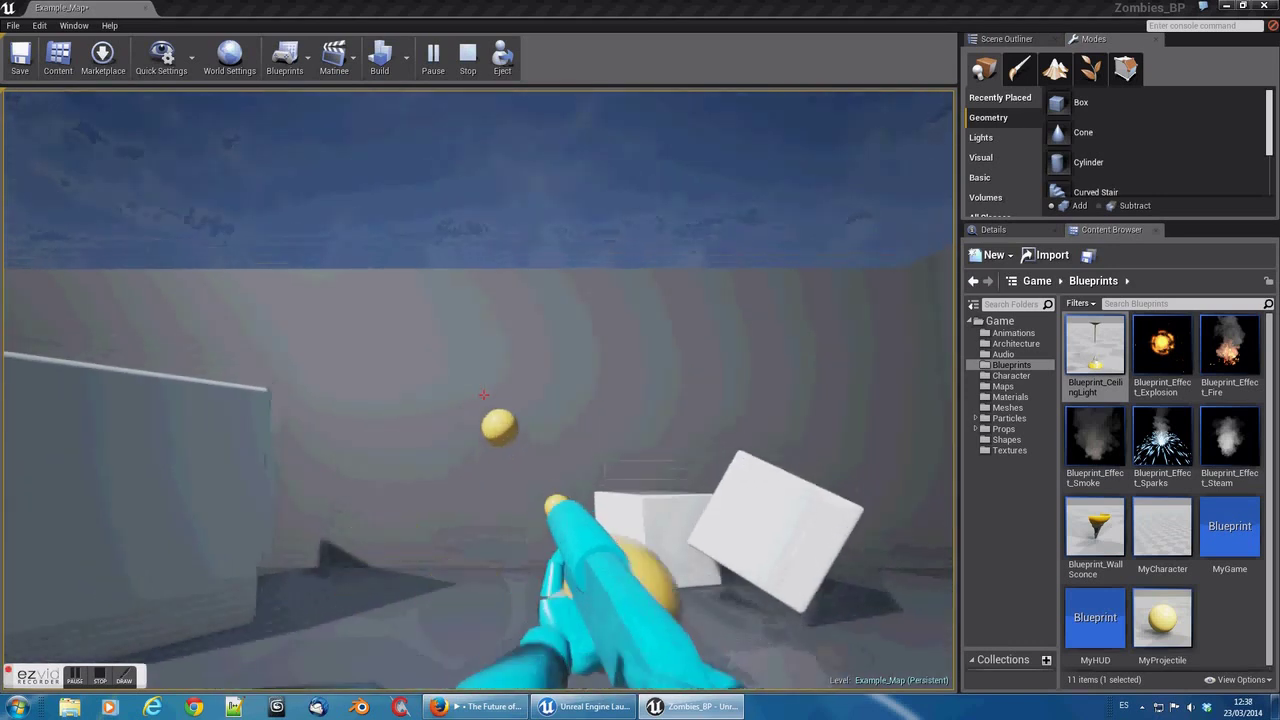
click(483, 395)
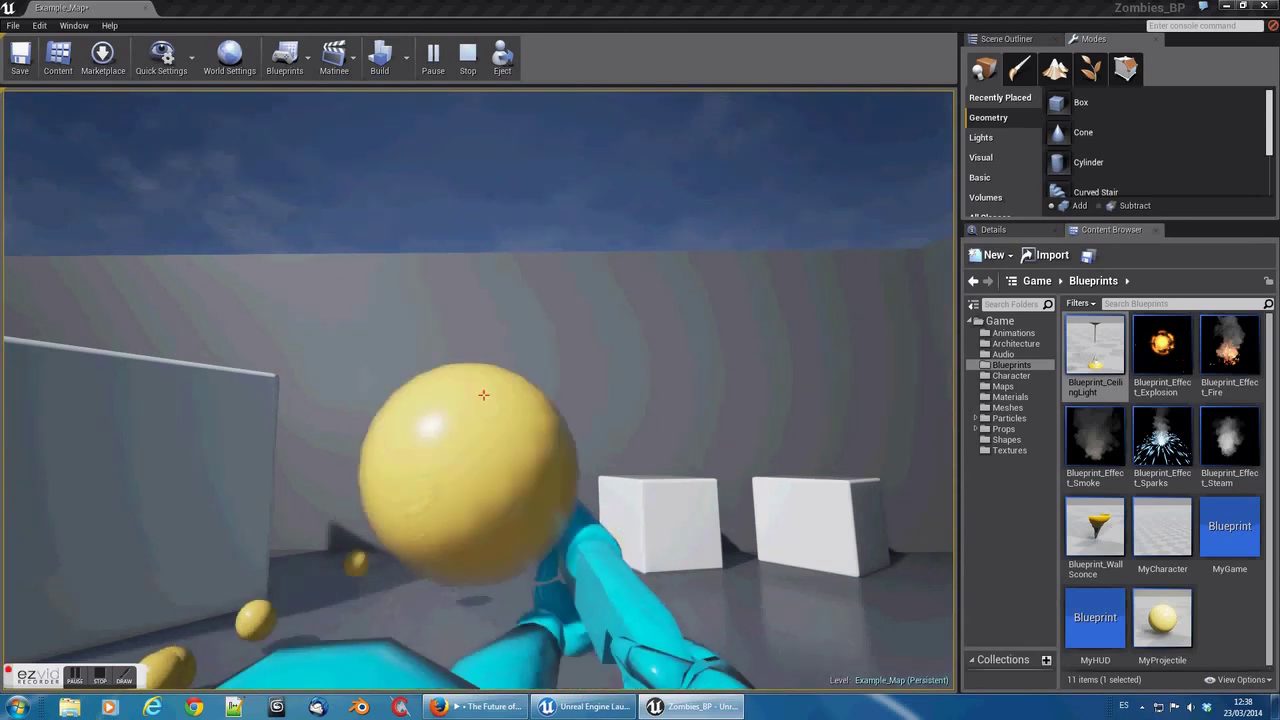
Step: Back away, walk toward the stacked cubes and fire projectiles up toward the sky
key(s)
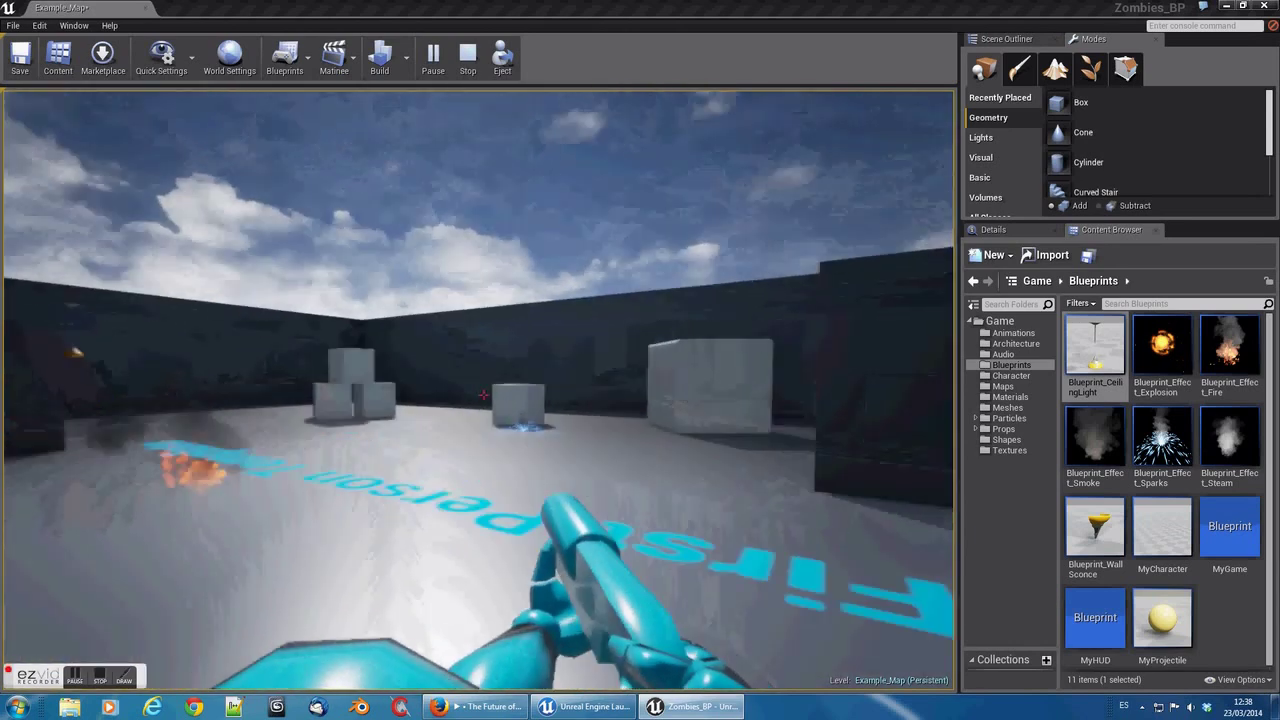
key(w)
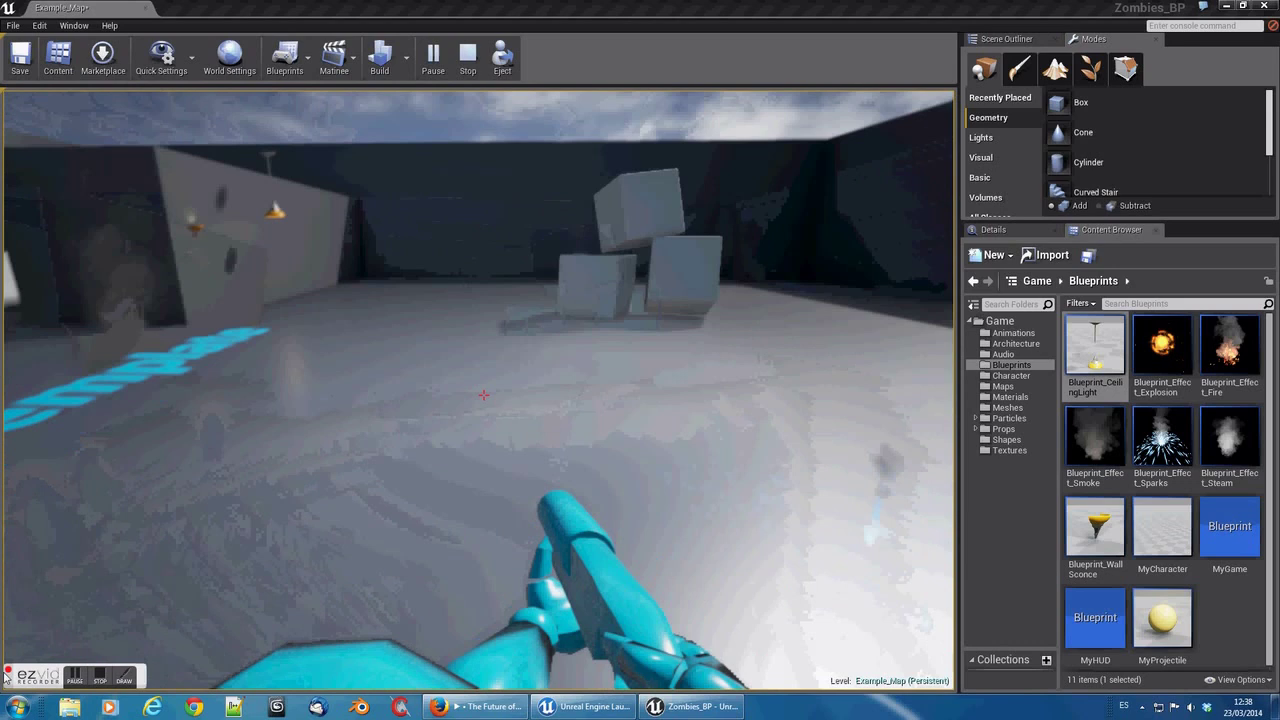
click(484, 395)
click(484, 395)
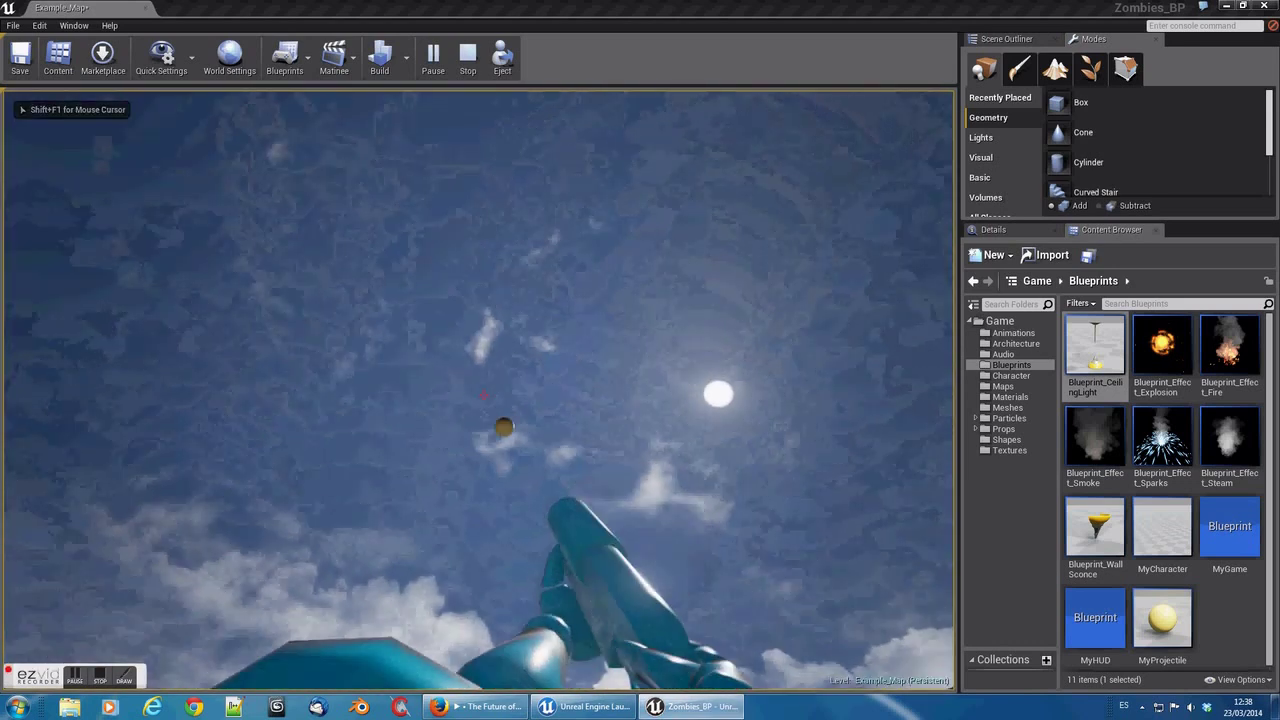
click(484, 395)
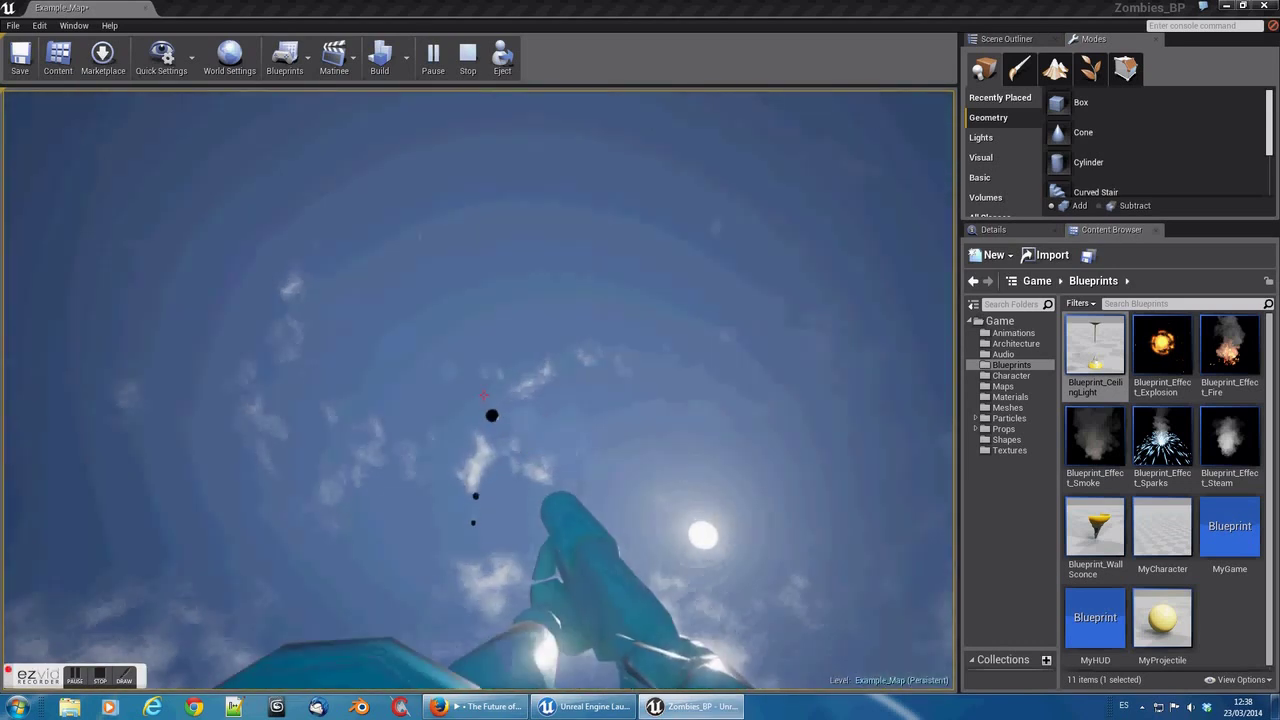
click(484, 395)
click(484, 395)
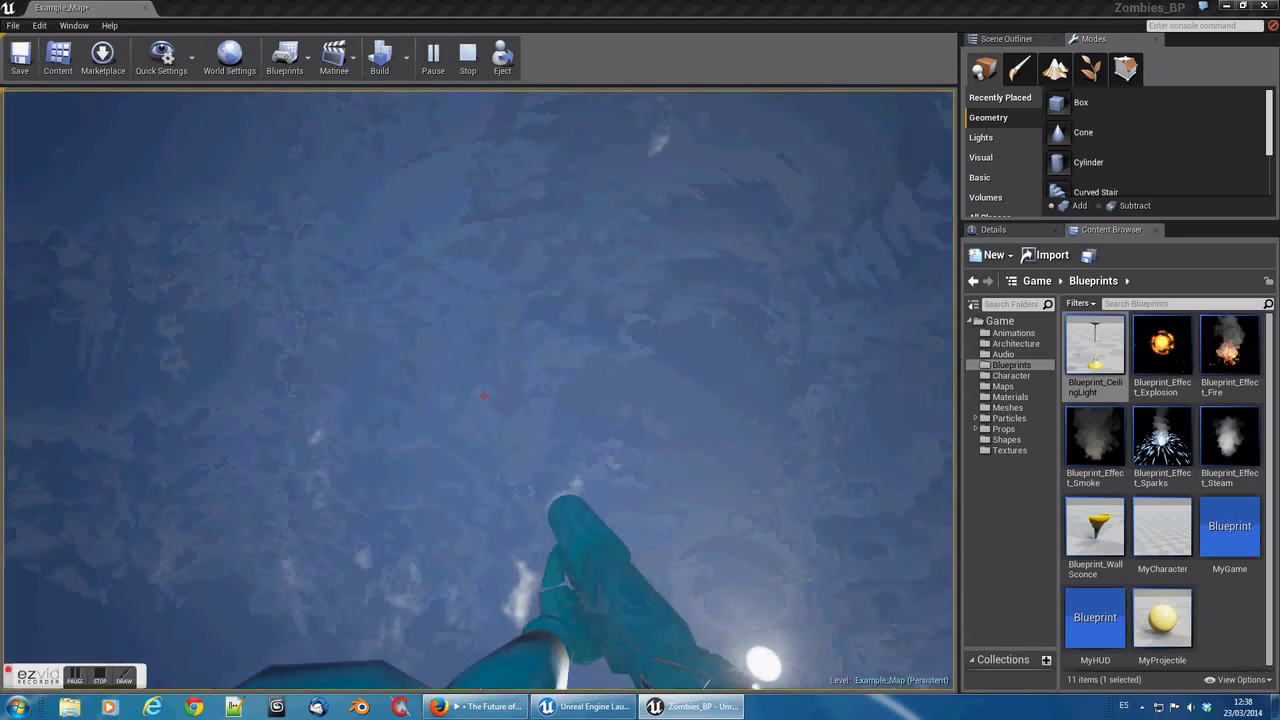
click(484, 395)
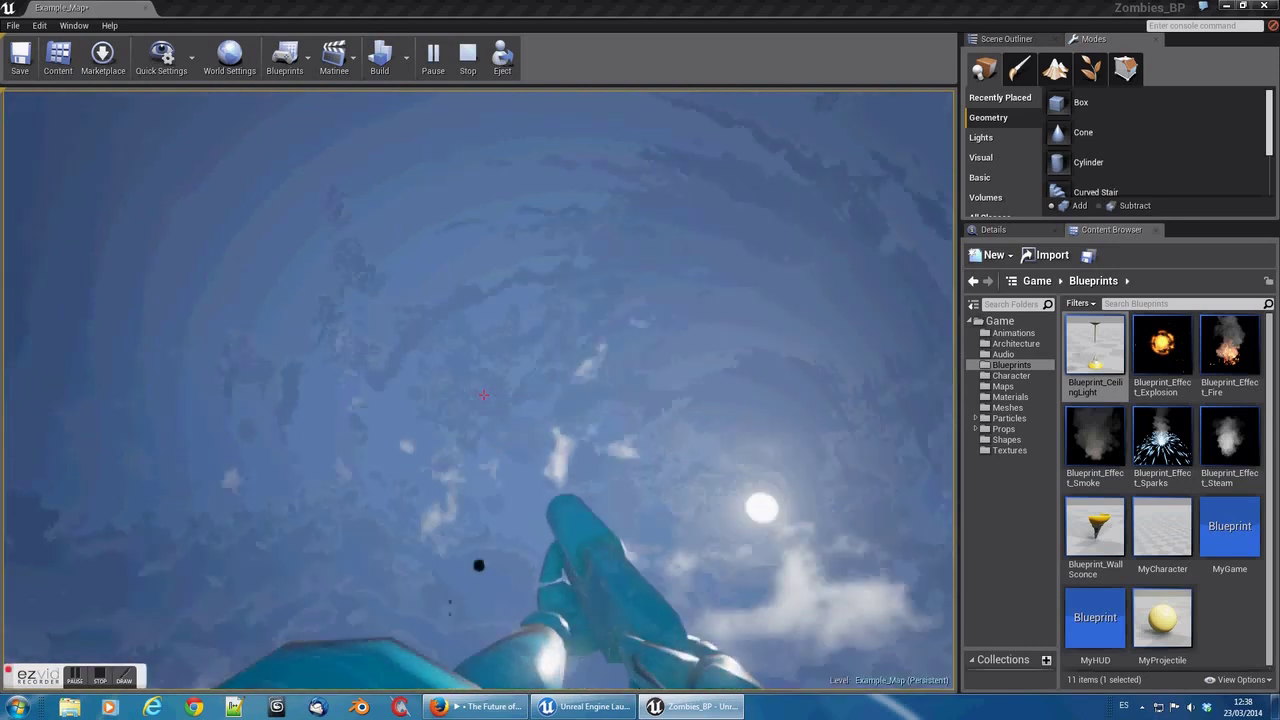
click(484, 395)
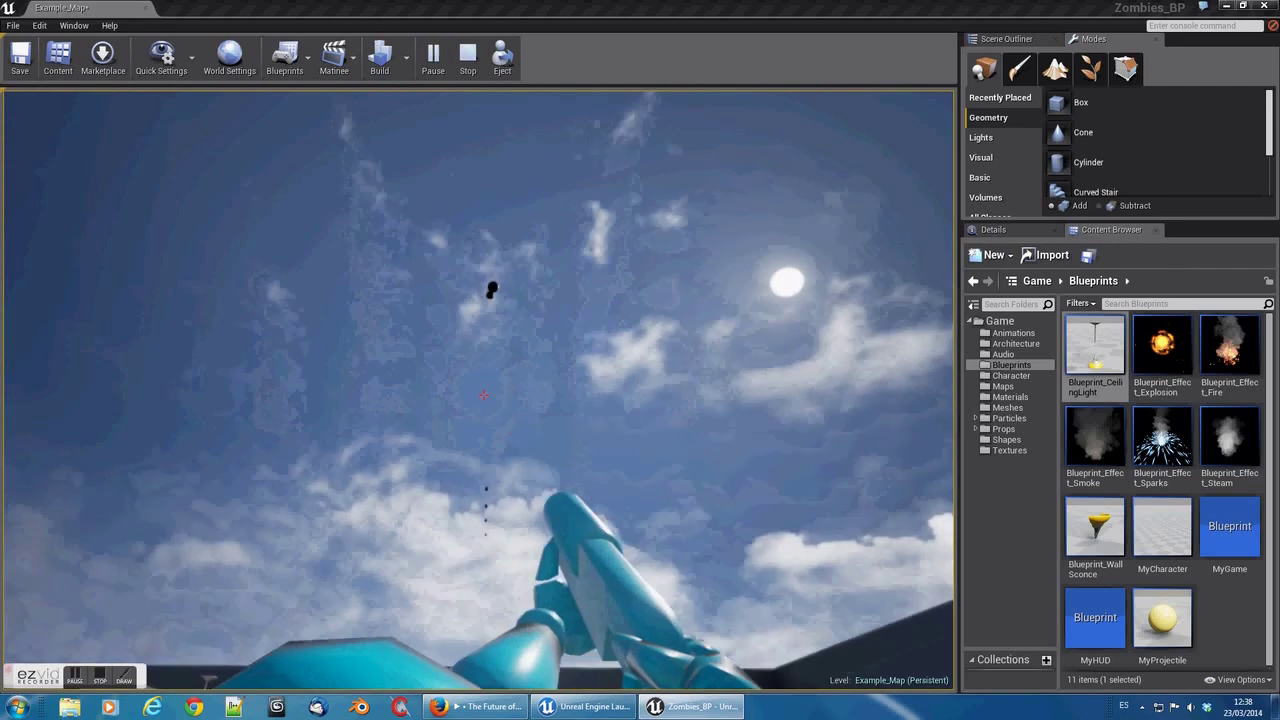
click(484, 395)
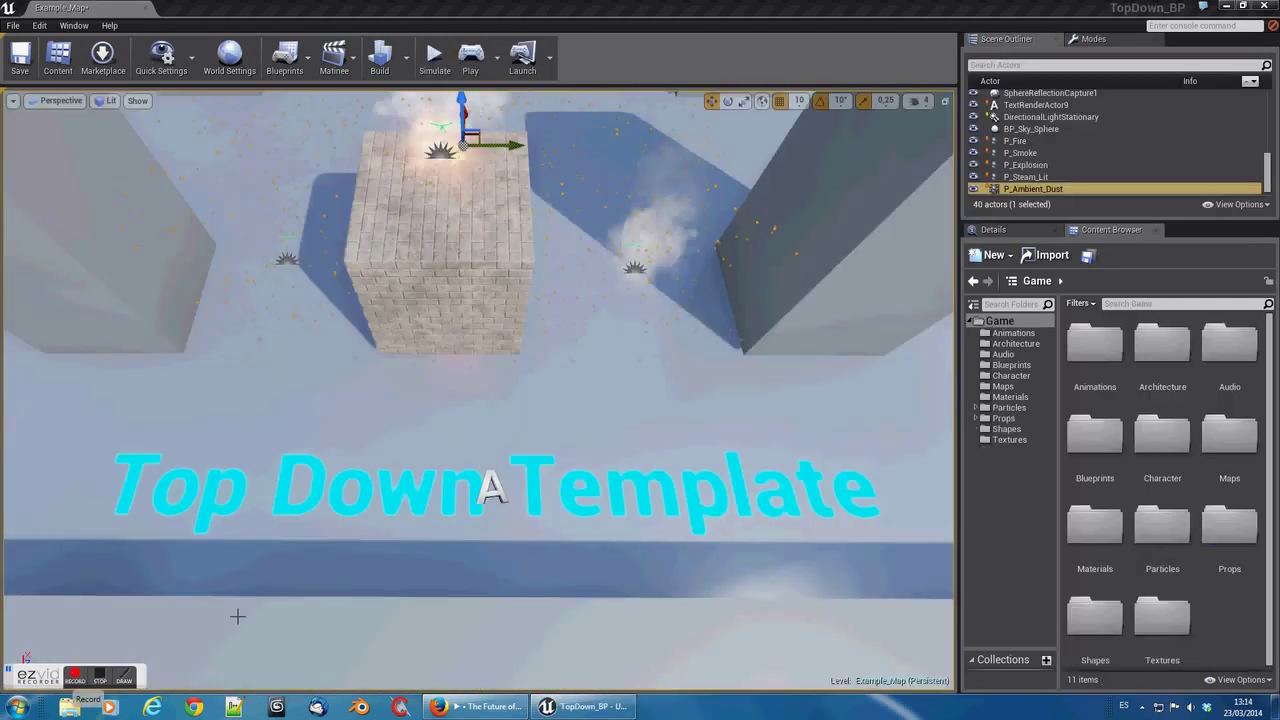
Step: Orbit and fly the view across the maze walls toward the brick cube and title text
mouse_move(480, 400)
right_down()
mouse_move(480, 250)
mouse_move(480, 400)
right_up()
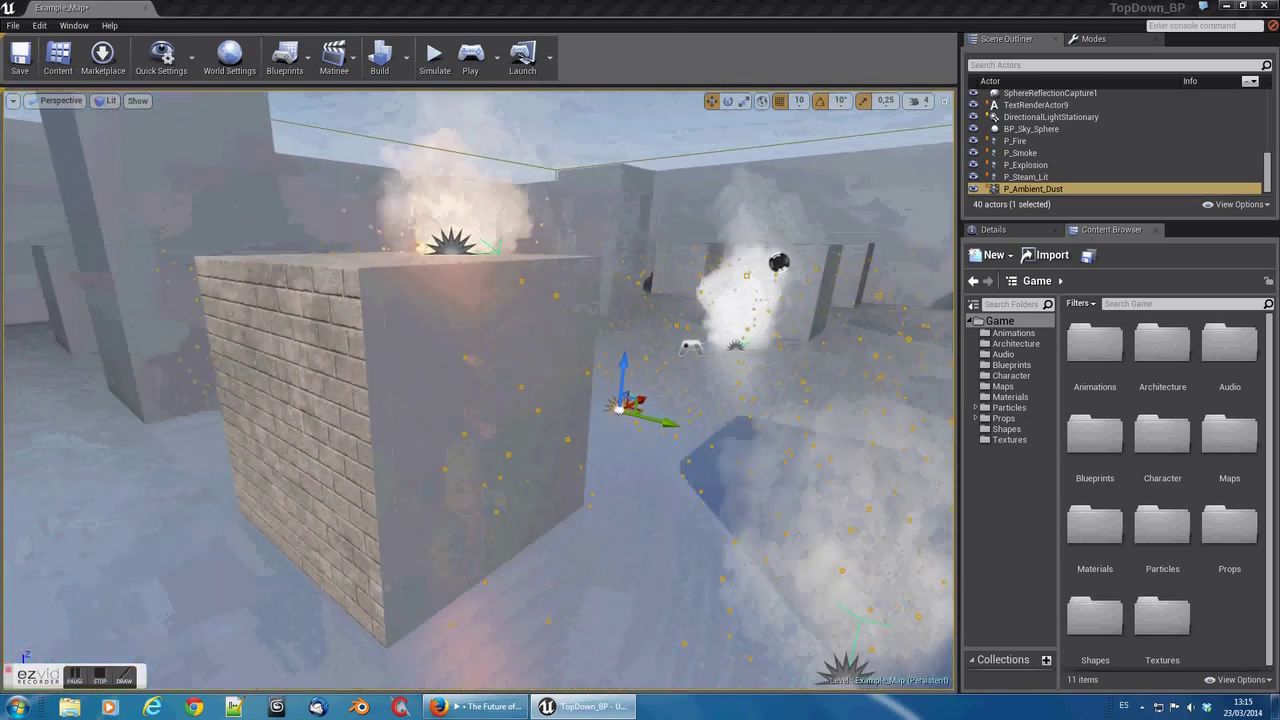
right_drag(480, 400, 530, 400)
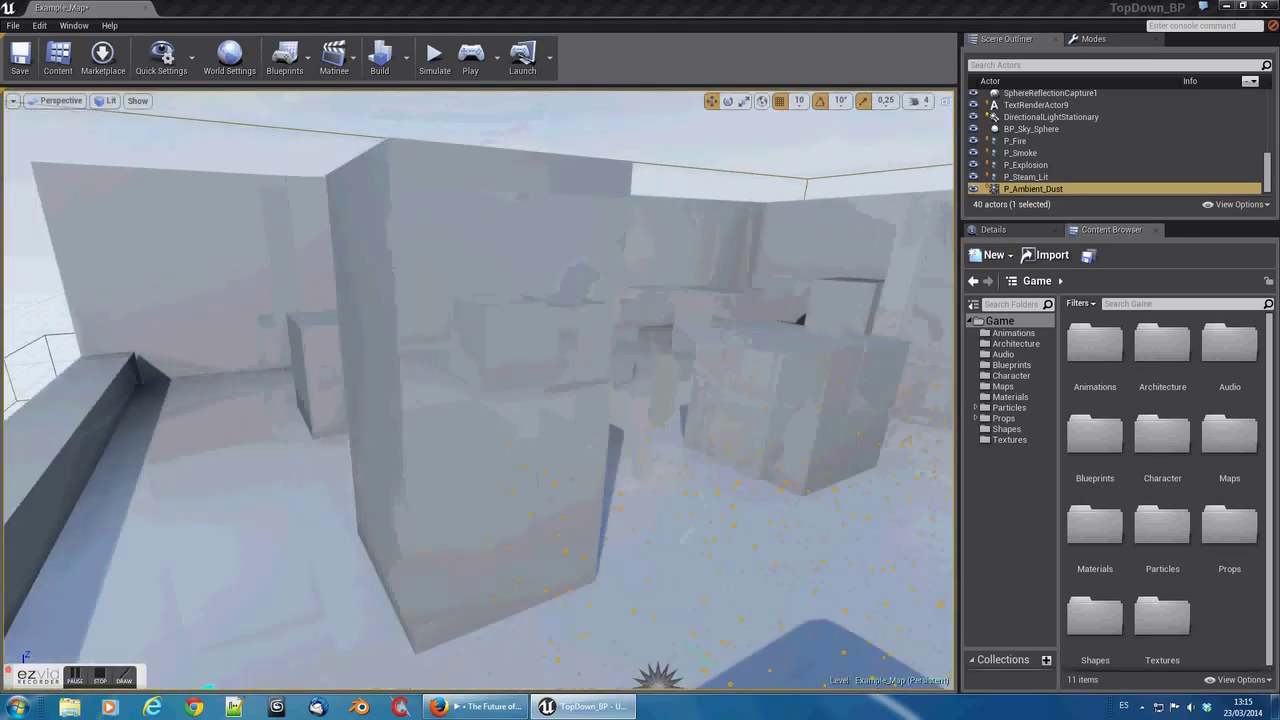
right_drag(480, 400, 470, 400)
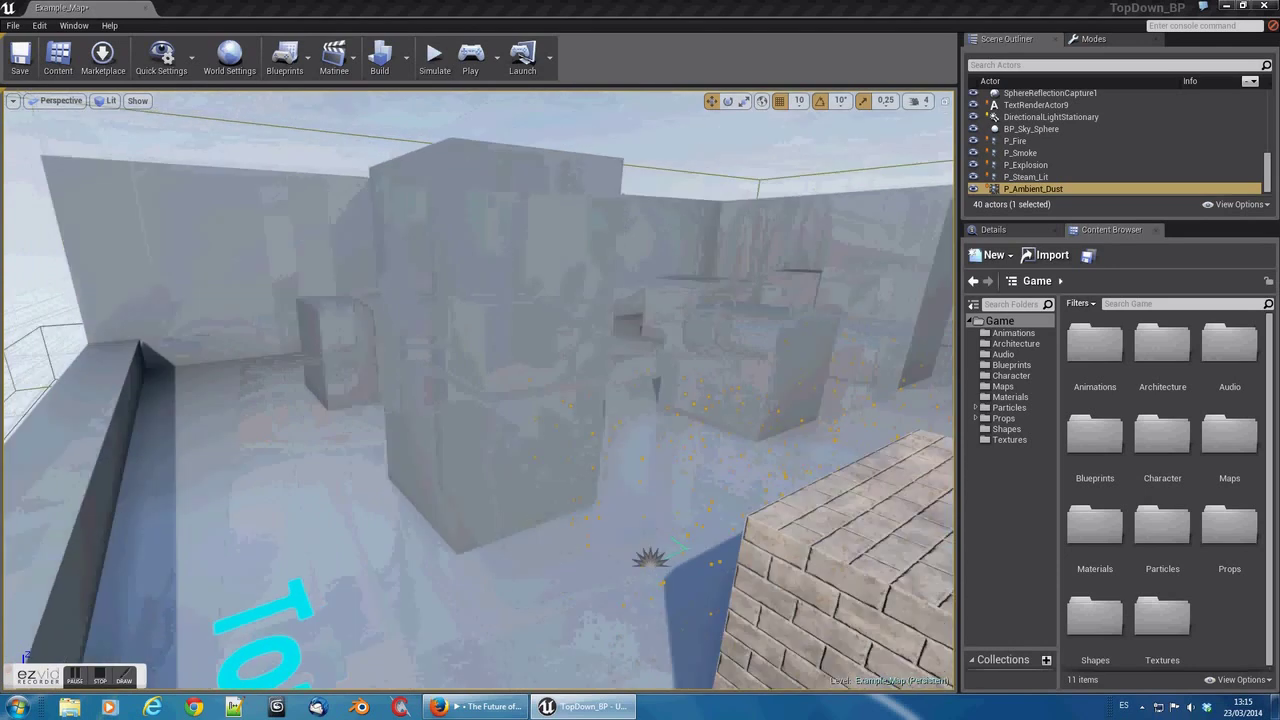
Step: Start the Top Down playtest, free the cursor with Shift+F1 and click-move the character around
click(472, 60)
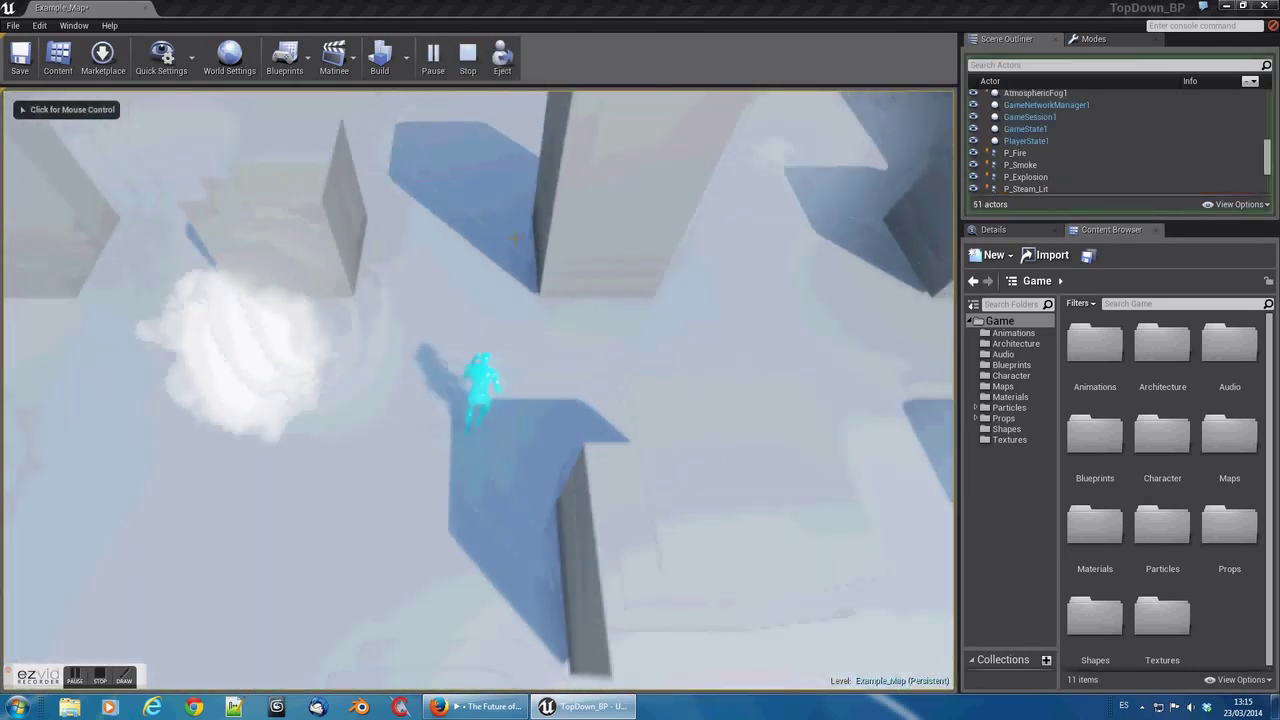
click(697, 295)
key(shift+F1)
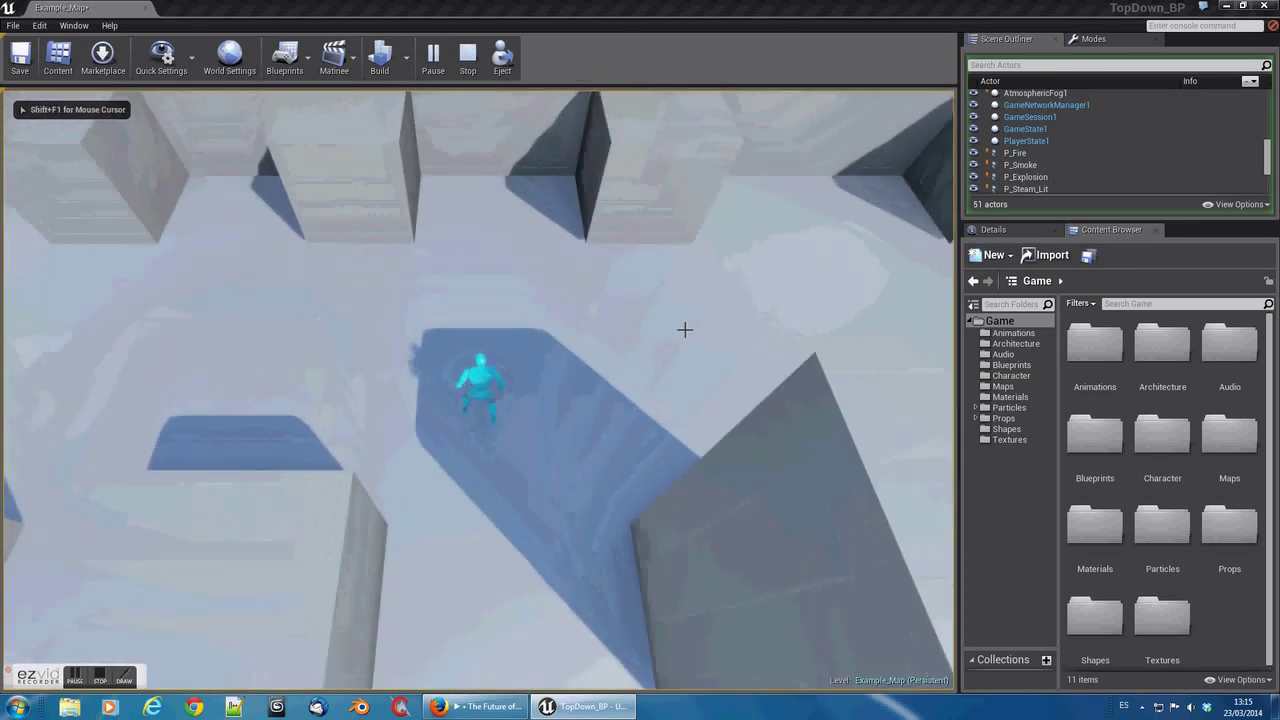
click(200, 394)
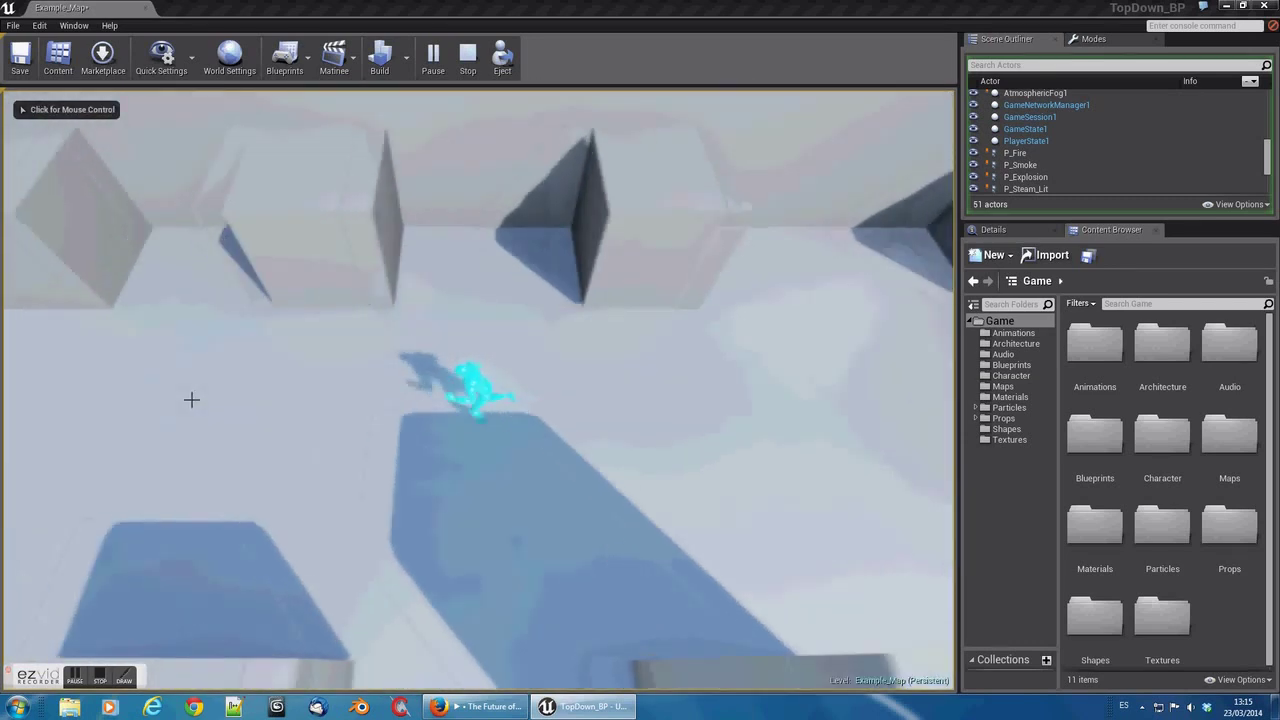
click(327, 507)
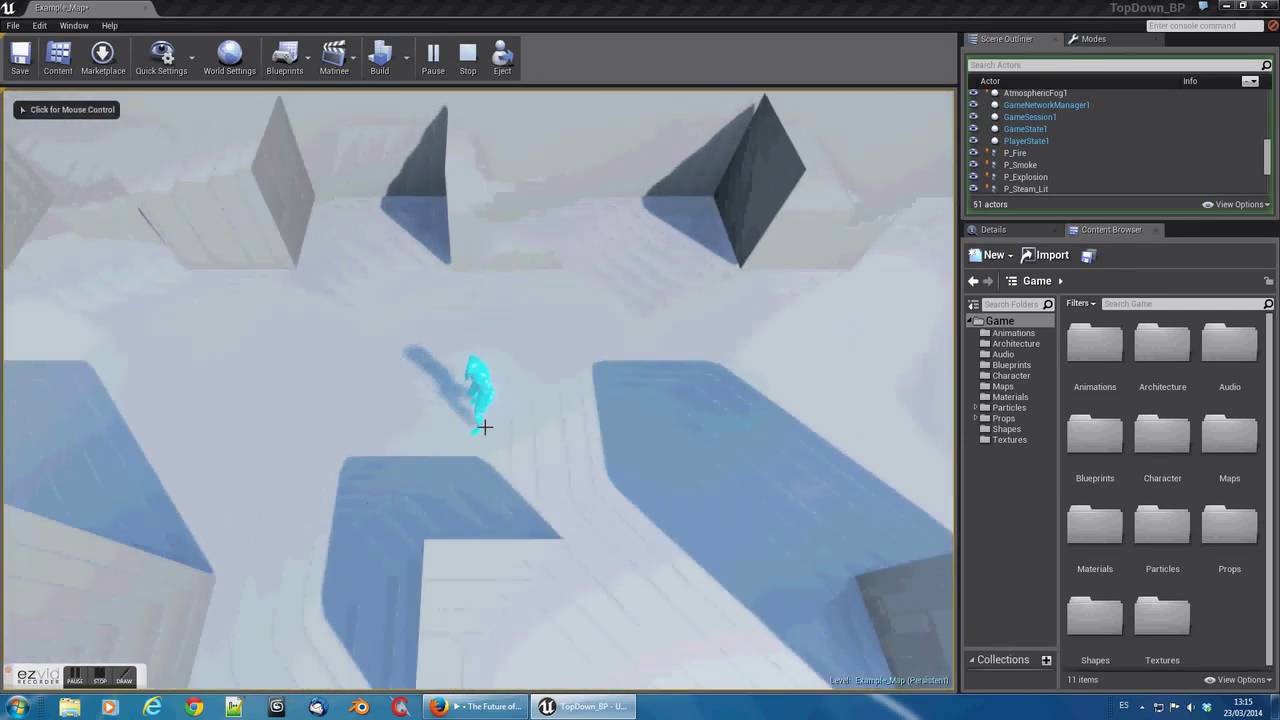
click(789, 444)
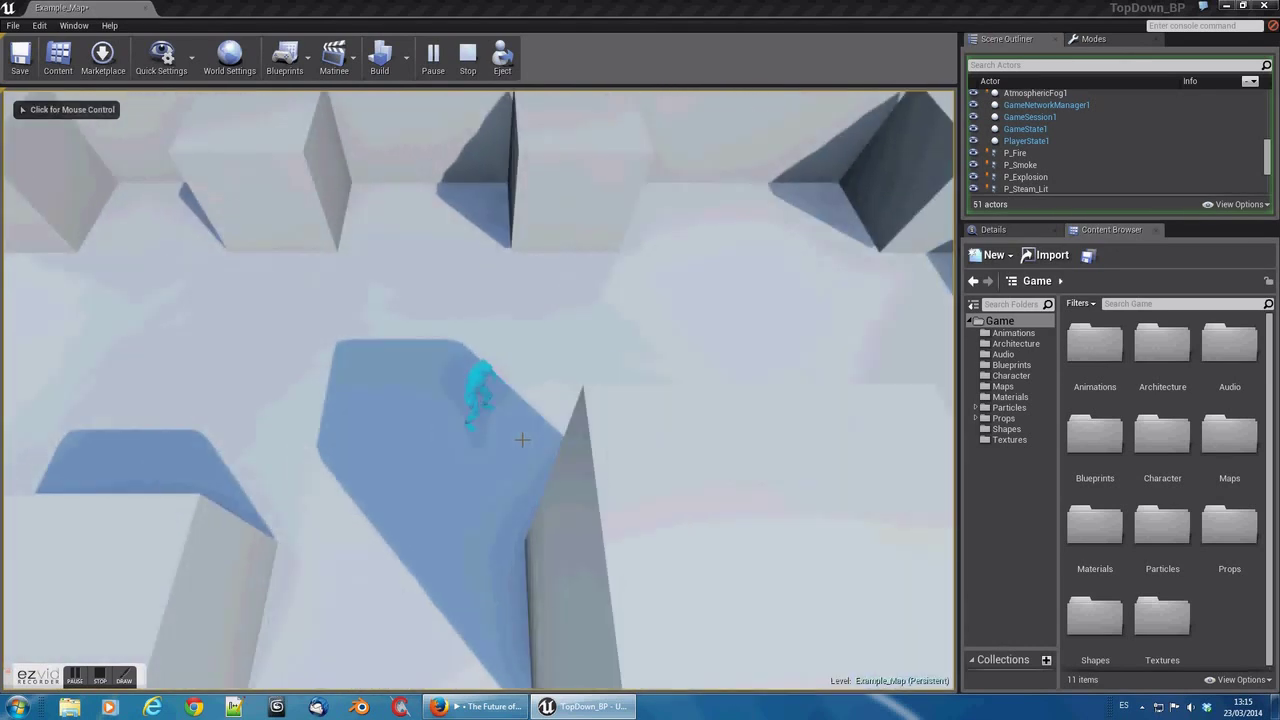
Step: Steer the character through the maze up to the brick cube and back near the title text
click(409, 609)
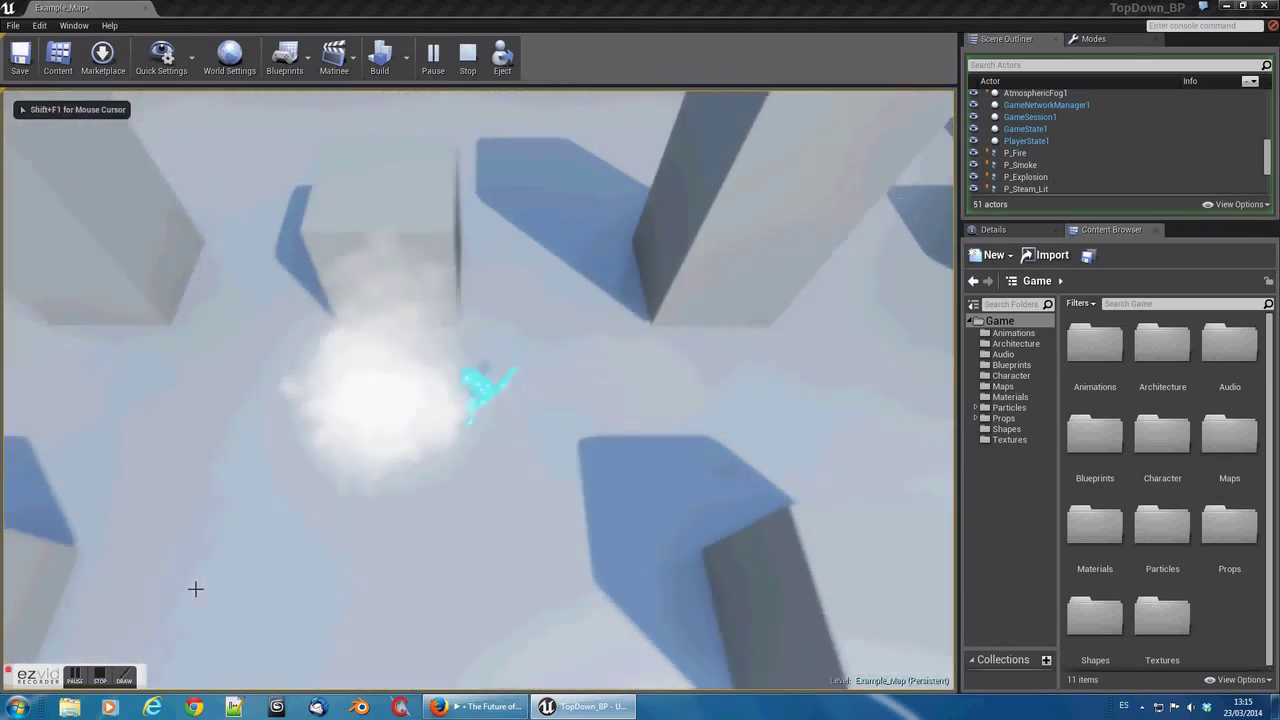
click(195, 589)
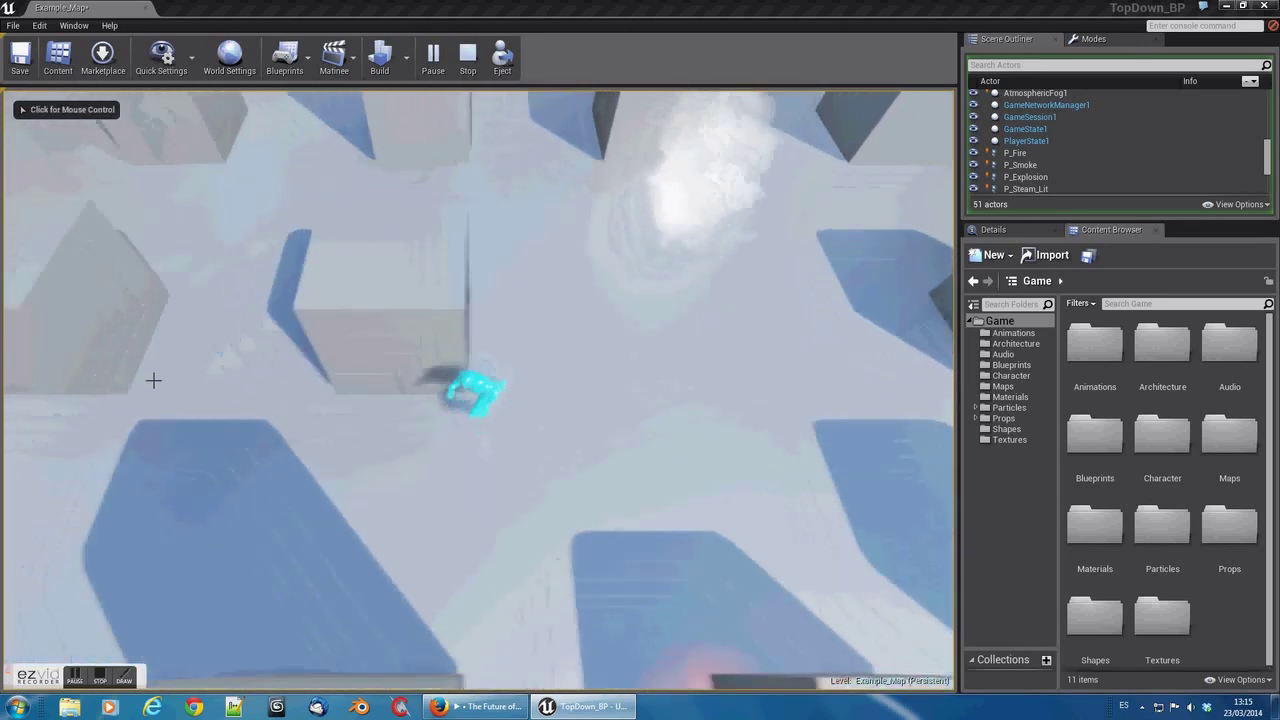
click(899, 405)
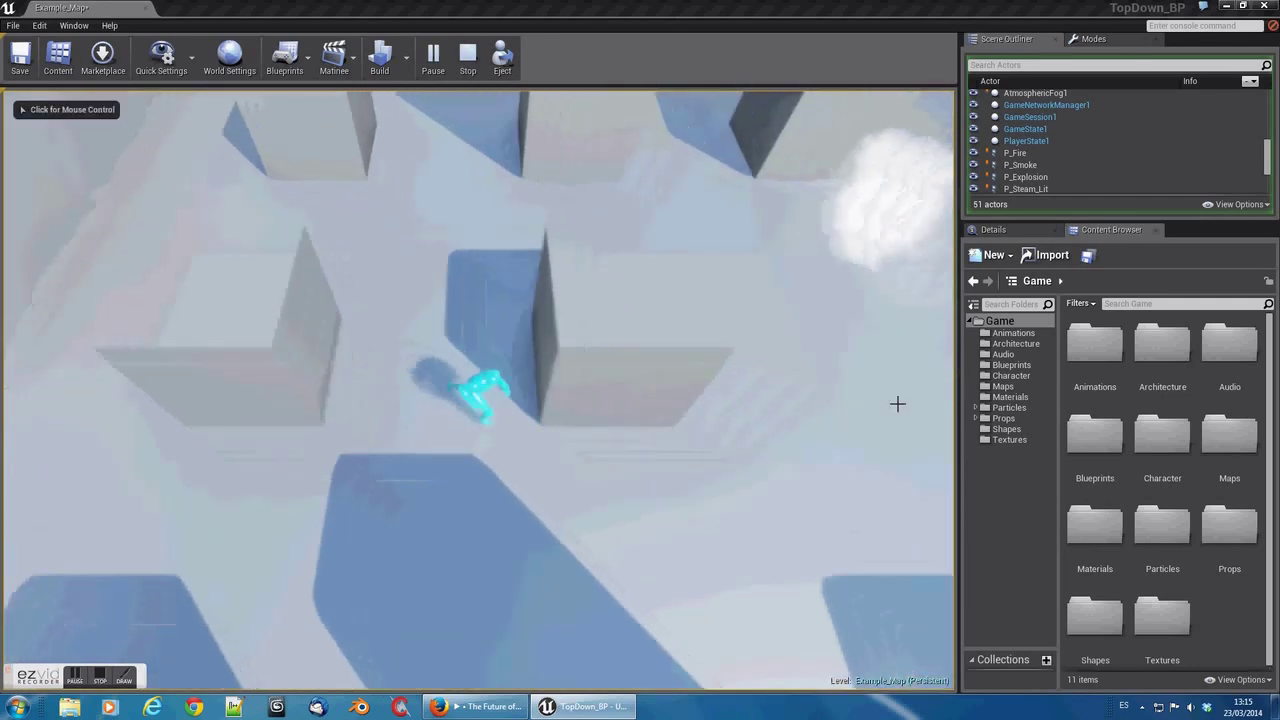
click(408, 126)
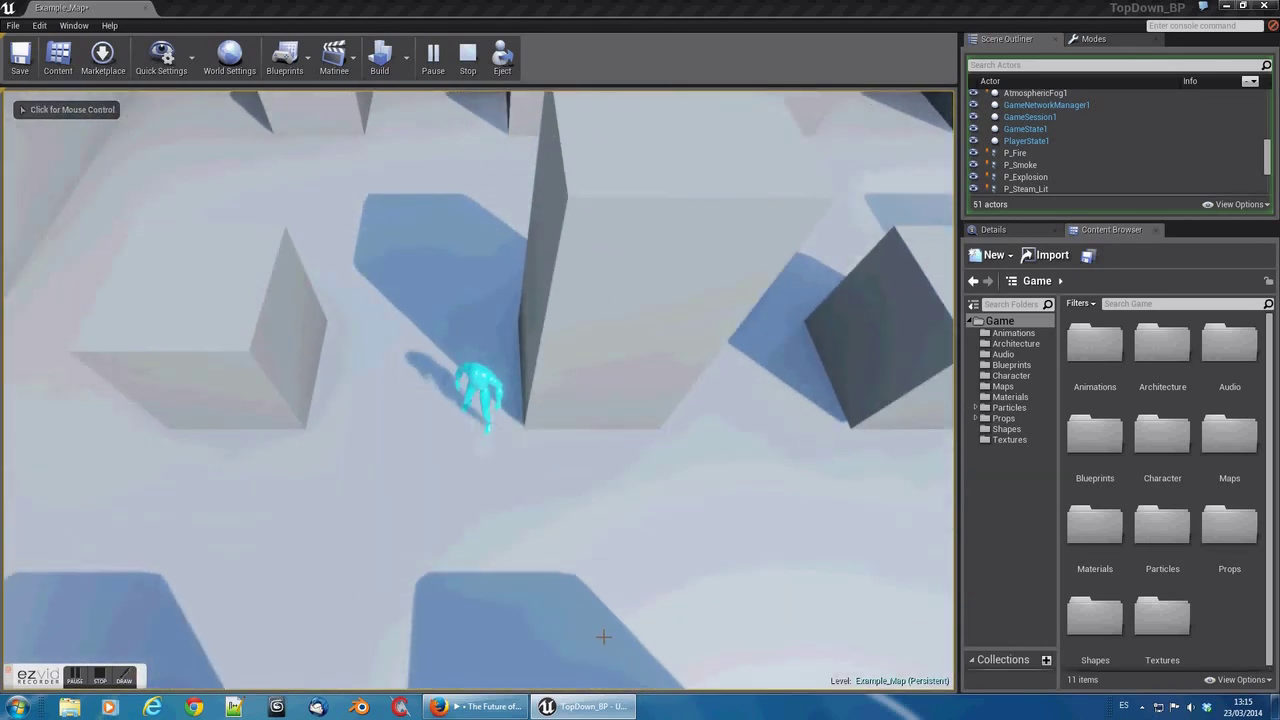
click(603, 636)
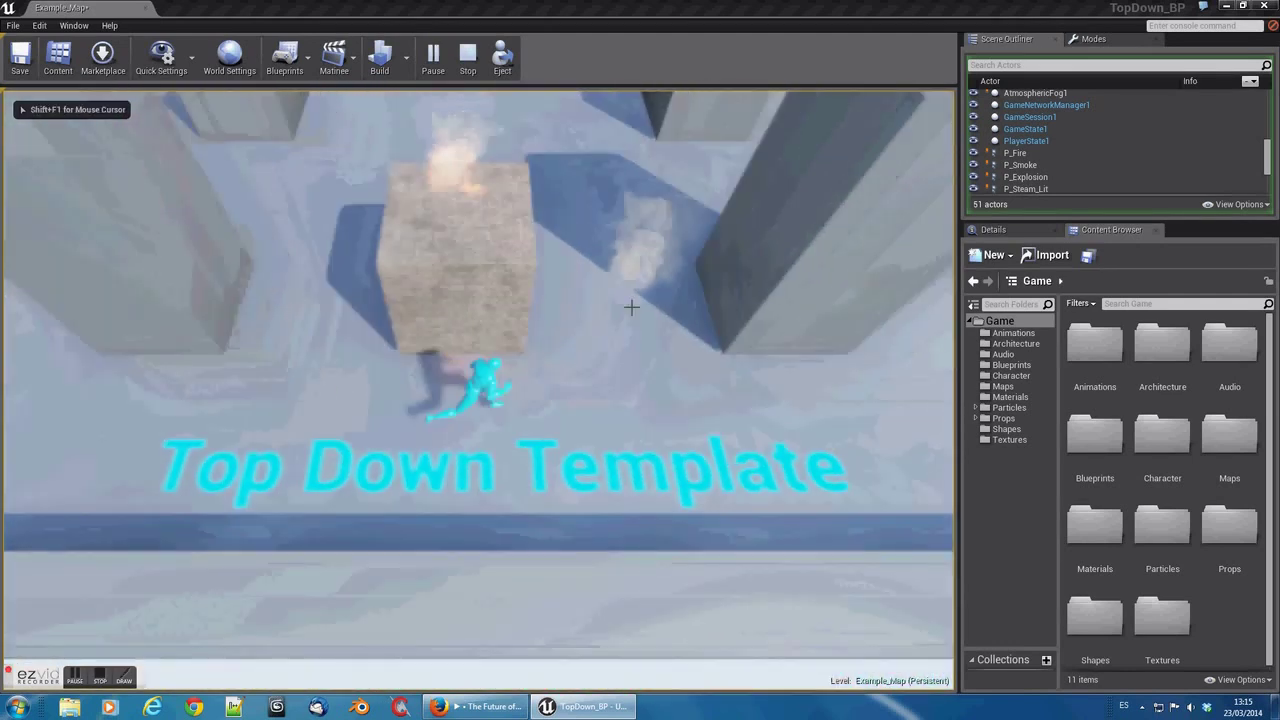
click(634, 306)
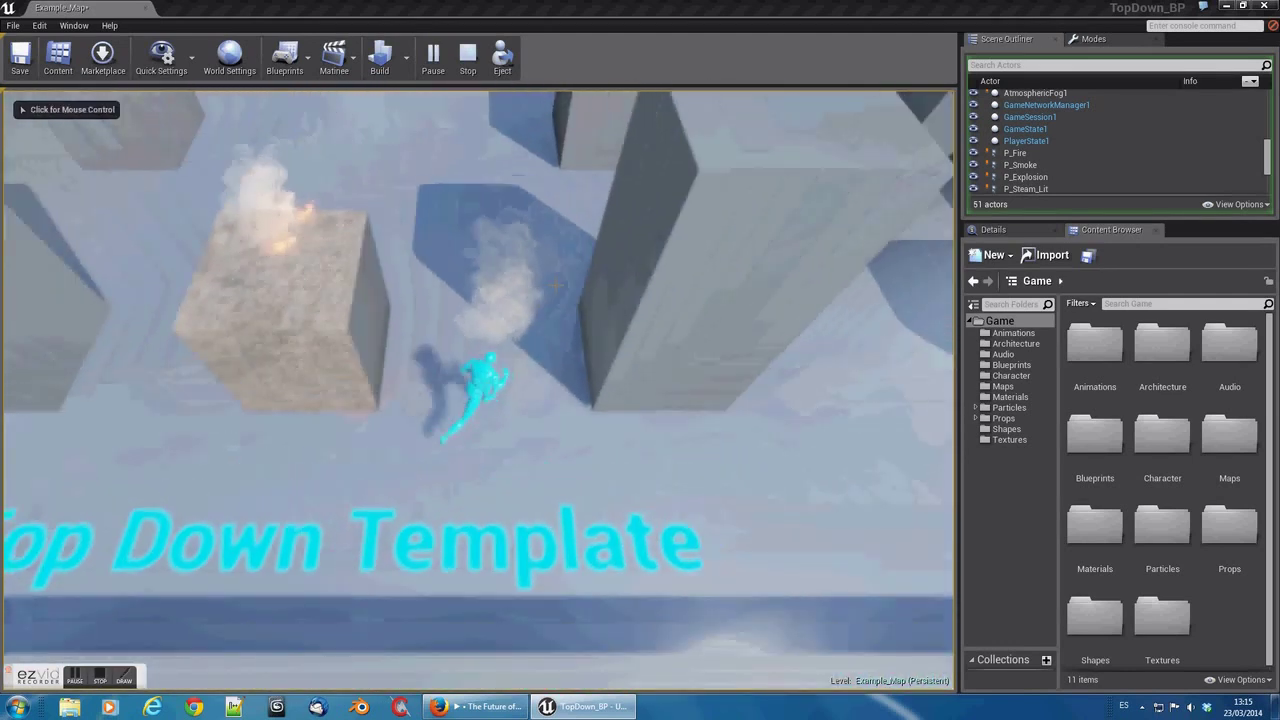
click(474, 551)
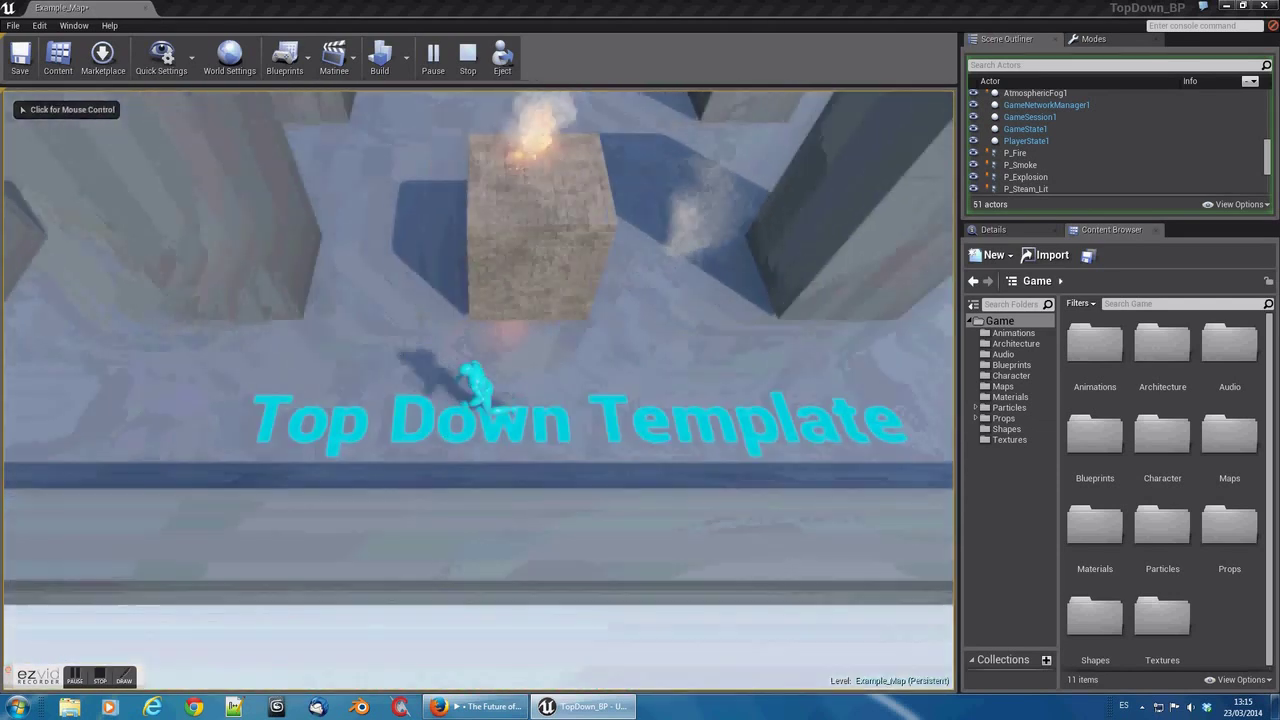
Step: End the Top Down play session with Esc, returning to level editing
key(Escape)
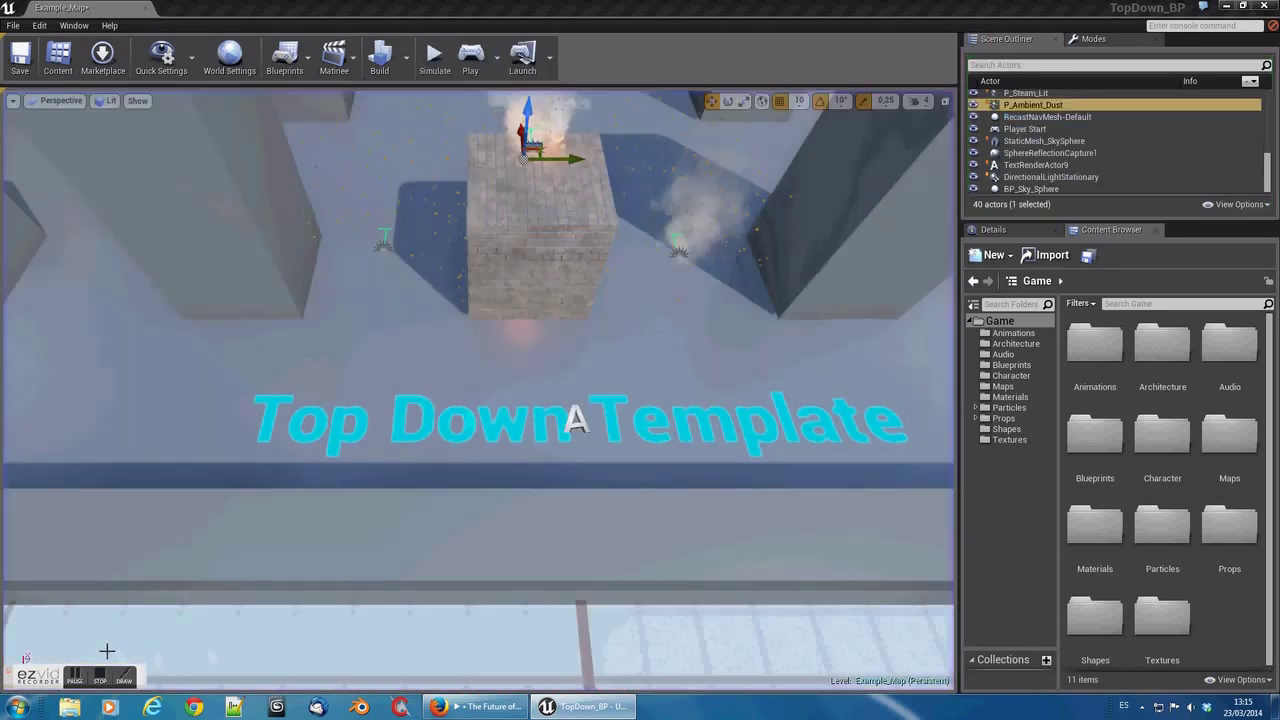